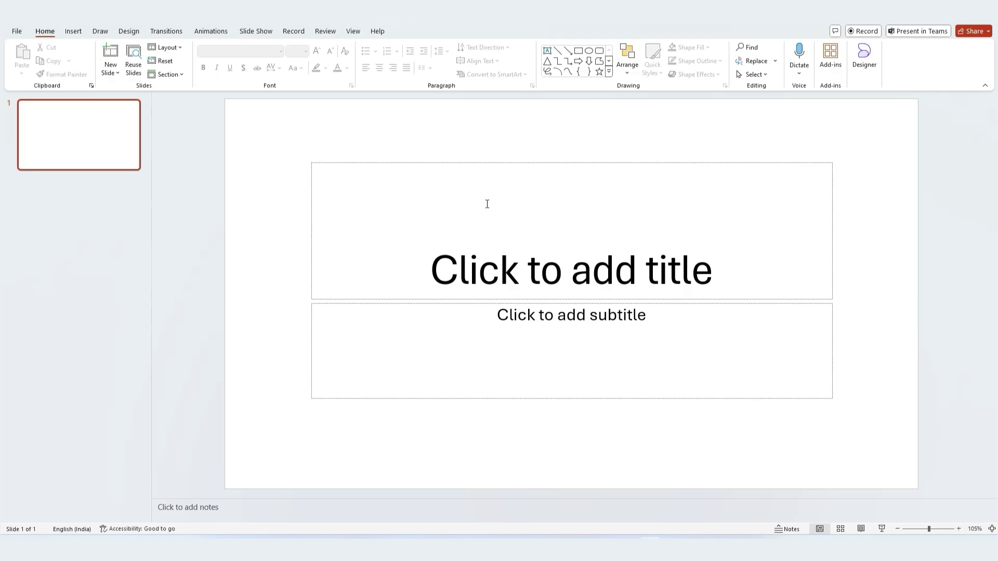
Delete the title and subtitle placeholders and insert Picture1 from the orbit folder as the slide's full-size background image.
{"action": "key", "text": "ctrl+a"}
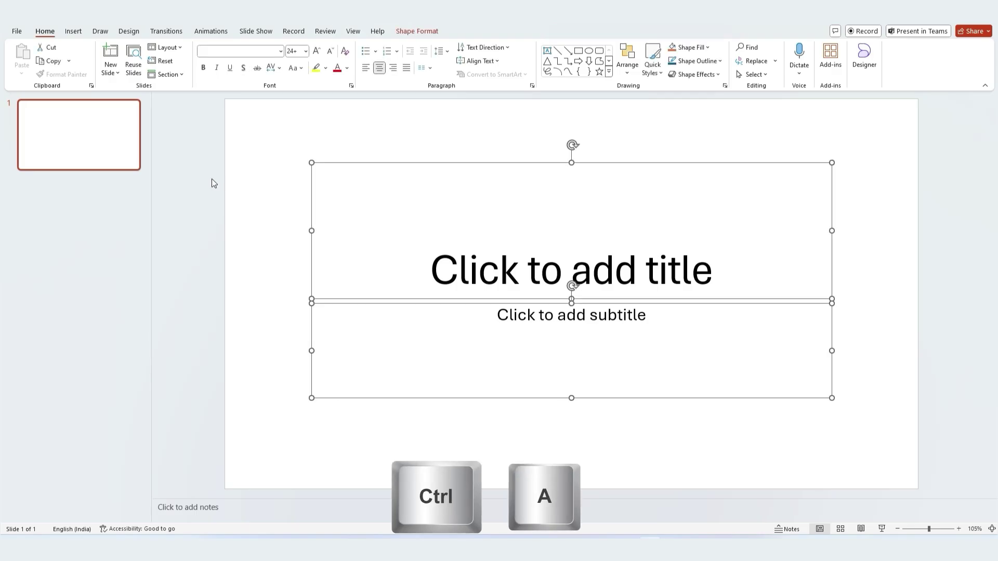
{"action": "key", "text": "Delete"}
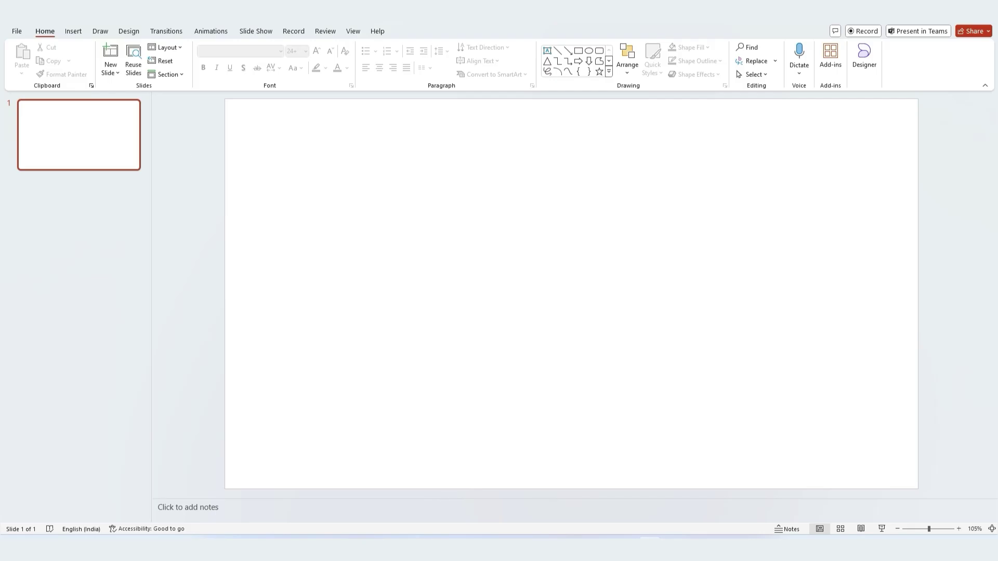
{"action": "left_click", "coordinate": [71, 32]}
{"action": "left_click", "coordinate": [106, 77]}
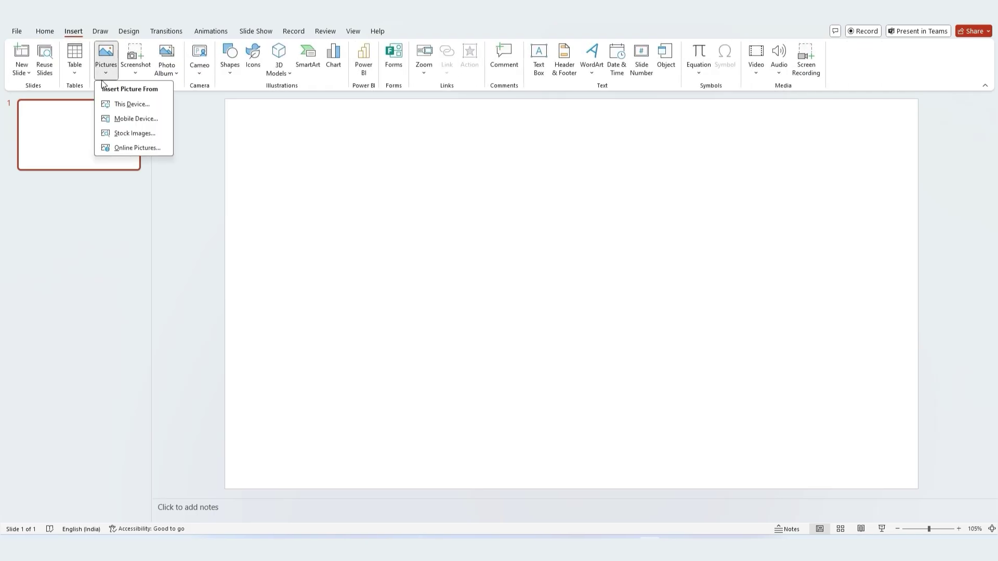
{"action": "left_click", "coordinate": [115, 105]}
{"action": "double_click", "coordinate": [134, 116]}
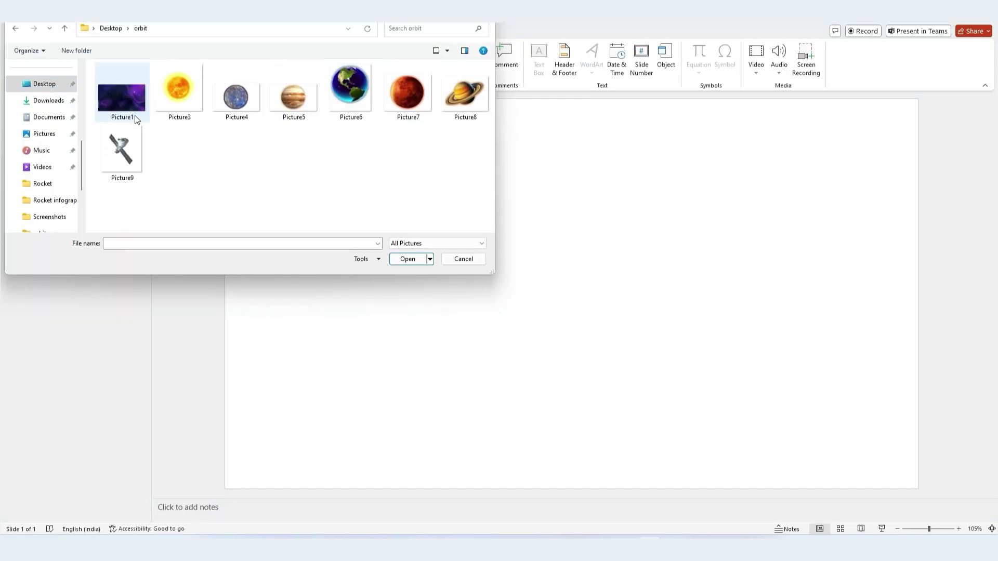
{"action": "double_click", "coordinate": [138, 113]}
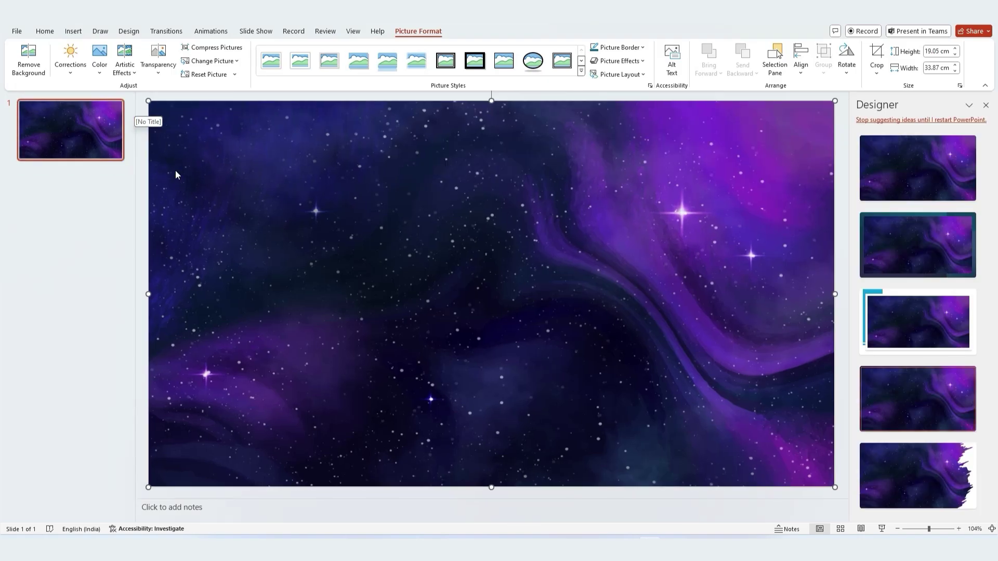
{"action": "left_click_drag", "start_coordinate": [135, 171], "coordinate": [129, 172]}
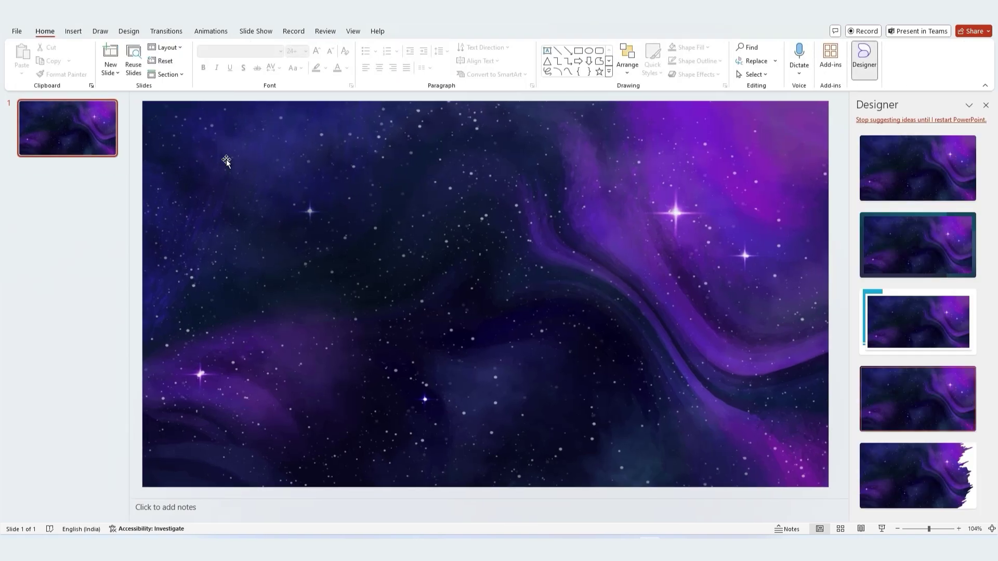
{"action": "left_click", "coordinate": [986, 105]}
Insert the sun, planet and satellite images, Picture3 through Picture9, from the orbit folder together.
{"action": "left_click", "coordinate": [71, 31]}
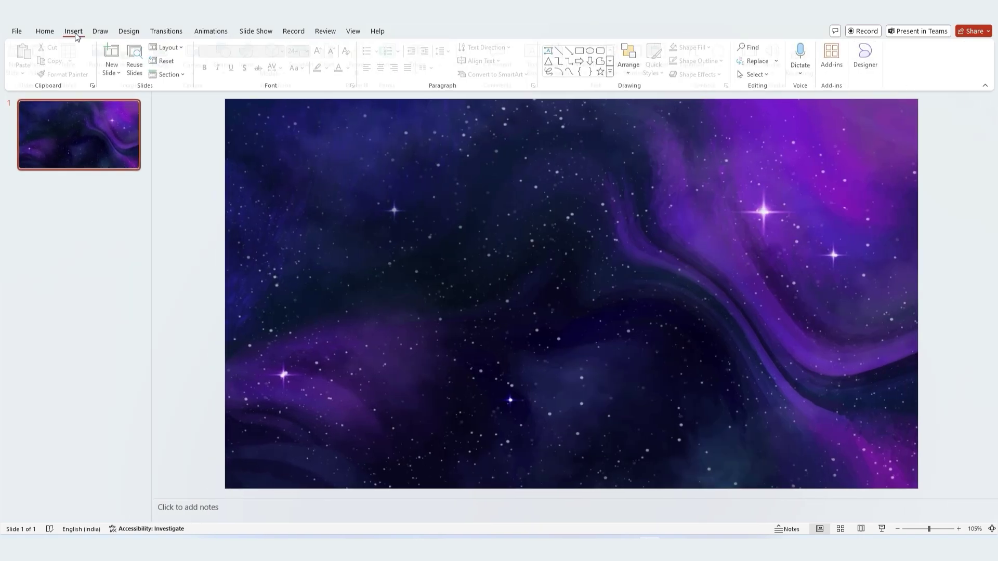
{"action": "left_click", "coordinate": [105, 73]}
{"action": "left_click", "coordinate": [117, 103]}
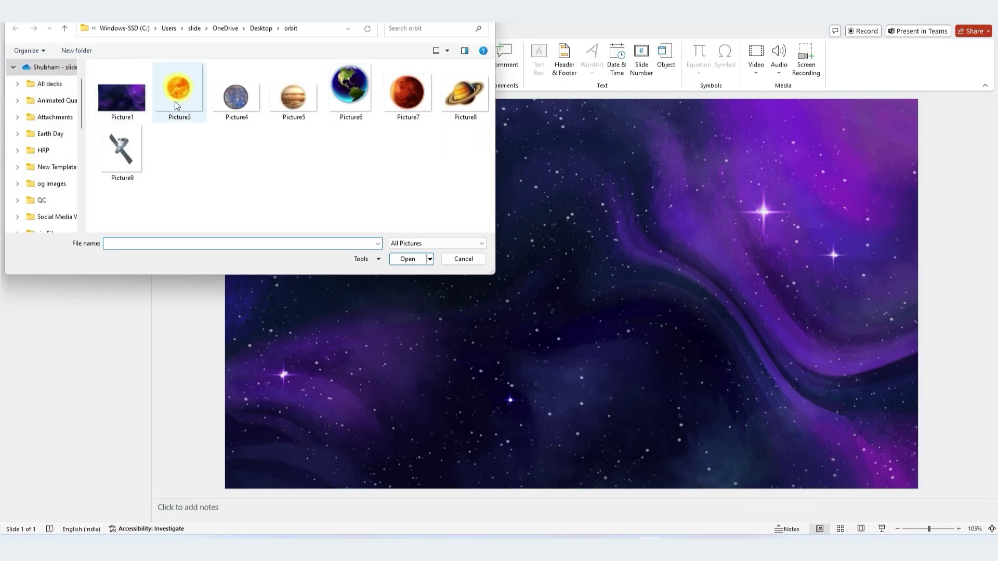
{"action": "left_click", "coordinate": [175, 102]}
{"action": "left_click", "coordinate": [130, 140], "text": "shift"}
{"action": "left_click", "coordinate": [408, 259]}
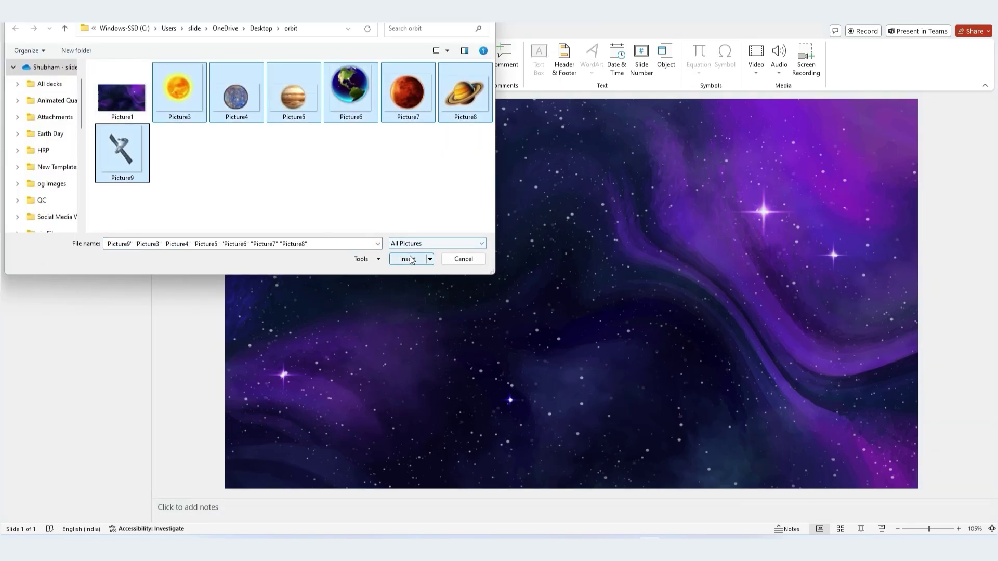
{"action": "left_click", "coordinate": [647, 332]}
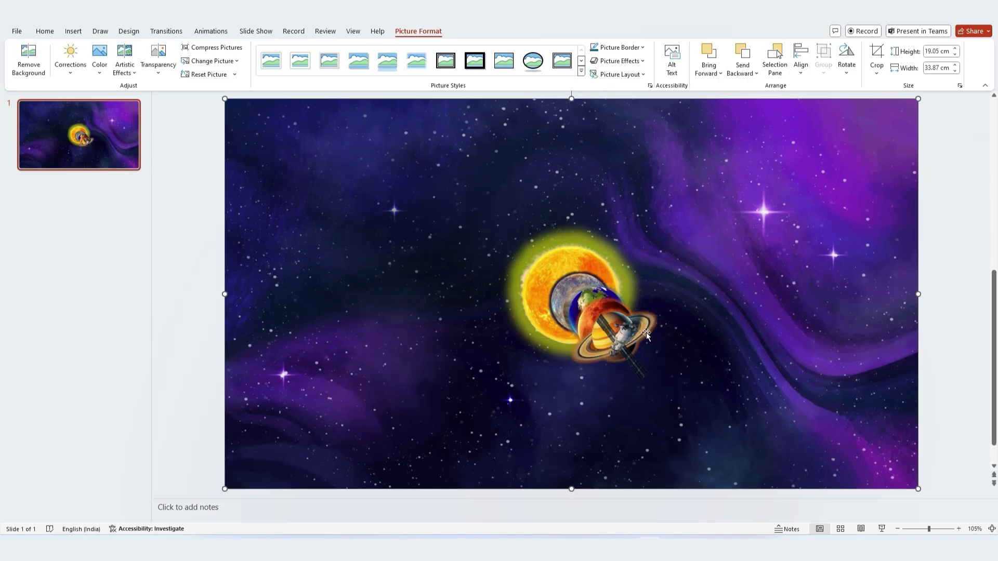
Move the satellite to the slide's upper-right corner and enlarge it proportionally.
{"action": "left_click_drag", "start_coordinate": [626, 347], "coordinate": [862, 157]}
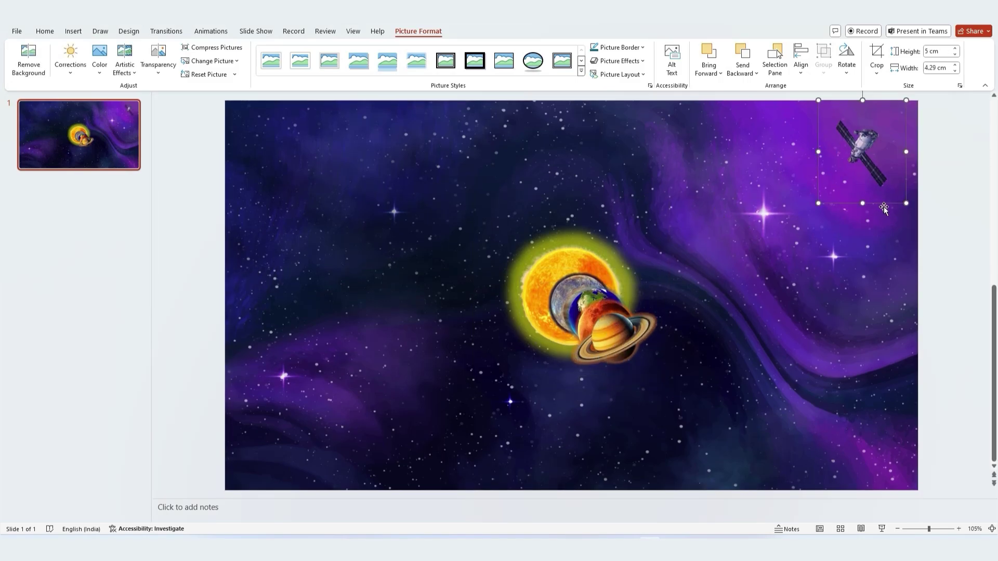
{"action": "left_click_drag", "start_coordinate": [819, 203], "coordinate": [786, 240]}
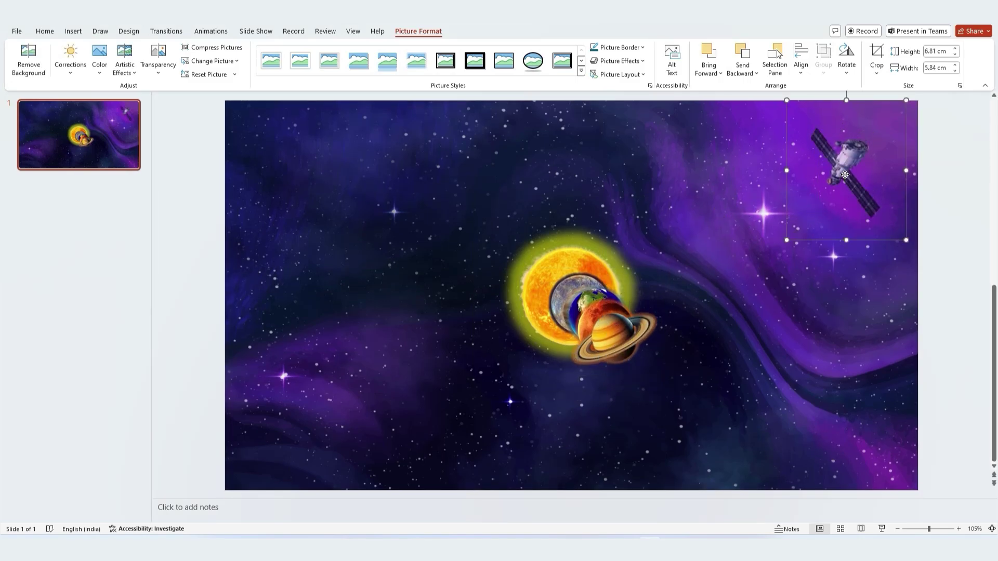
{"action": "left_click_drag", "start_coordinate": [844, 176], "coordinate": [851, 167]}
{"action": "left_click_drag", "start_coordinate": [795, 230], "coordinate": [784, 243]}
{"action": "left_click_drag", "start_coordinate": [846, 169], "coordinate": [860, 160]}
Pull the overlapping planets off the sun and spread them out below it.
{"action": "left_click_drag", "start_coordinate": [654, 318], "coordinate": [724, 357]}
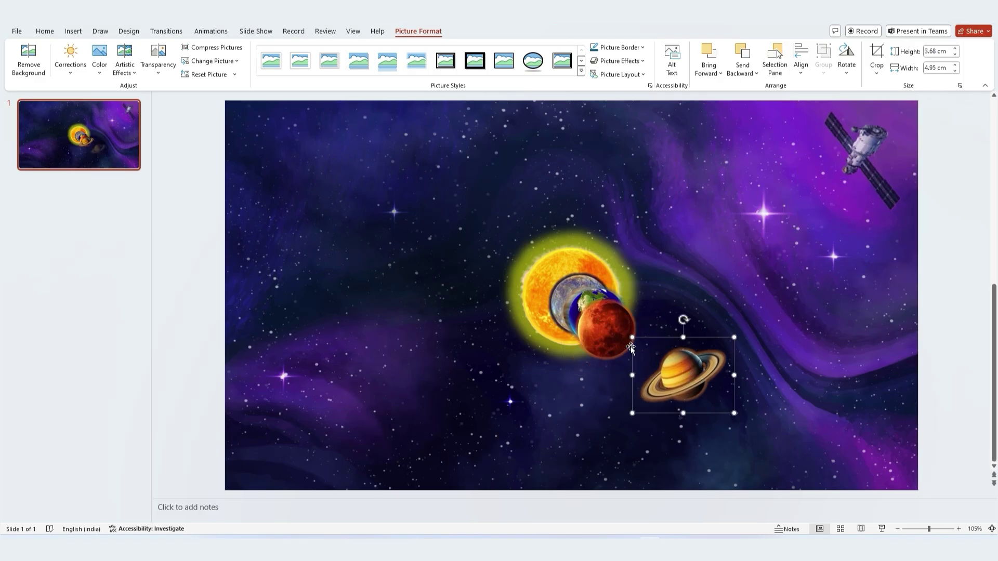
{"action": "left_click_drag", "start_coordinate": [598, 327], "coordinate": [593, 419]}
{"action": "left_click_drag", "start_coordinate": [579, 312], "coordinate": [508, 388]}
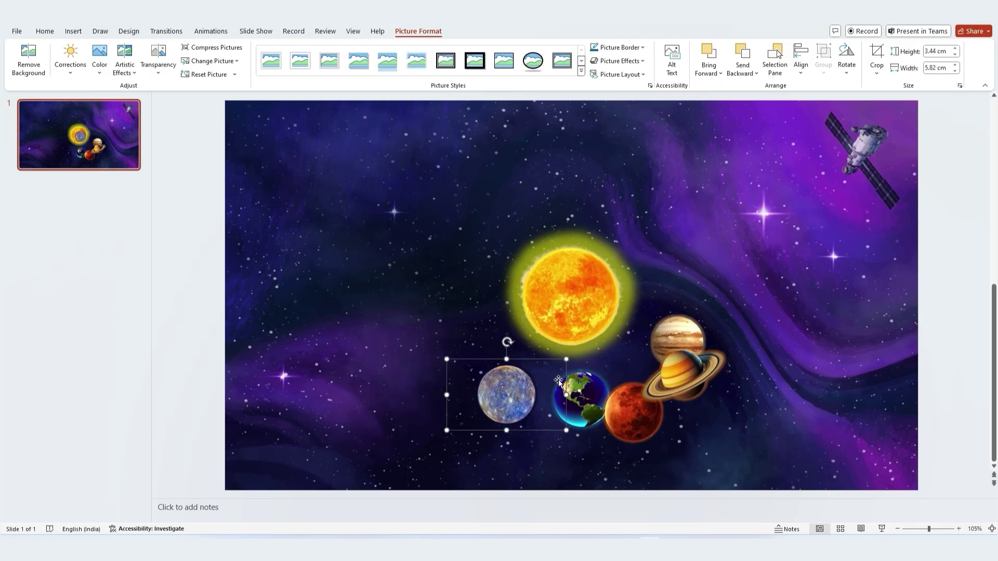
{"action": "left_click_drag", "start_coordinate": [580, 398], "coordinate": [576, 407]}
{"action": "left_click", "coordinate": [630, 413]}
{"action": "left_click", "coordinate": [676, 374]}
Stack Jupiter, Earth, Mars and Saturn centred on top of Mercury, just below and left of the sun.
{"action": "left_click_drag", "start_coordinate": [682, 330], "coordinate": [510, 383]}
{"action": "left_click_drag", "start_coordinate": [586, 410], "coordinate": [516, 393]}
{"action": "scroll", "coordinate": [520, 390], "scroll_direction": "up", "scroll_amount": 5}
{"action": "left_click_drag", "start_coordinate": [574, 340], "coordinate": [576, 344]}
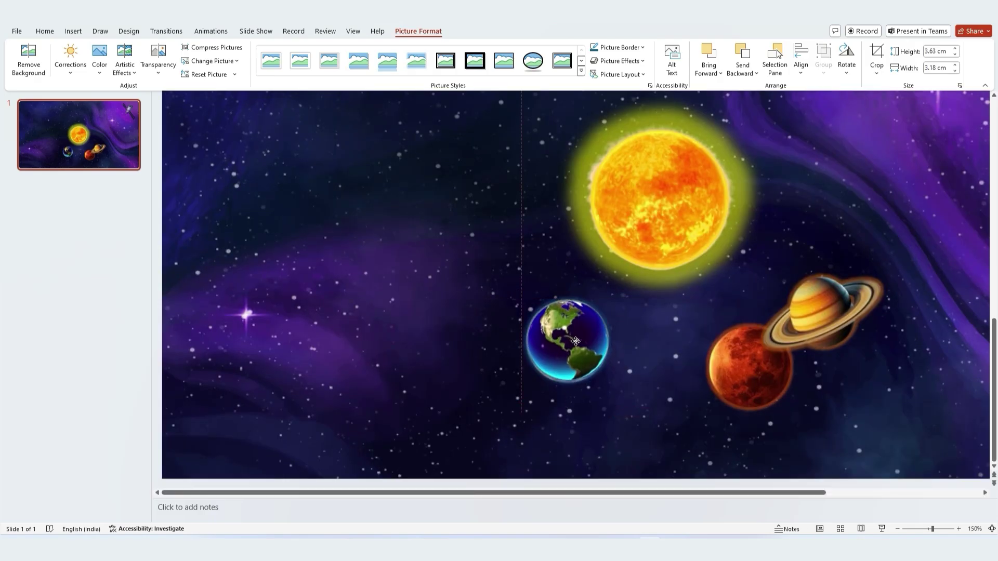
{"action": "left_click_drag", "start_coordinate": [759, 369], "coordinate": [573, 342]}
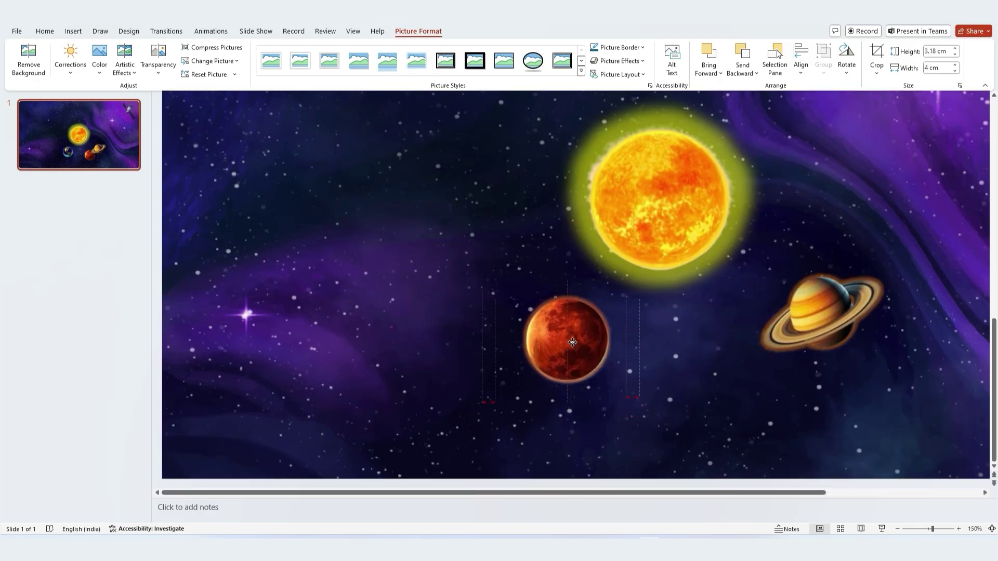
{"action": "left_click_drag", "start_coordinate": [831, 309], "coordinate": [577, 342]}
{"action": "scroll", "coordinate": [680, 357], "scroll_direction": "down", "scroll_amount": 2, "text": "ctrl"}
{"action": "scroll", "coordinate": [680, 357], "scroll_direction": "down", "scroll_amount": 1, "text": "ctrl"}
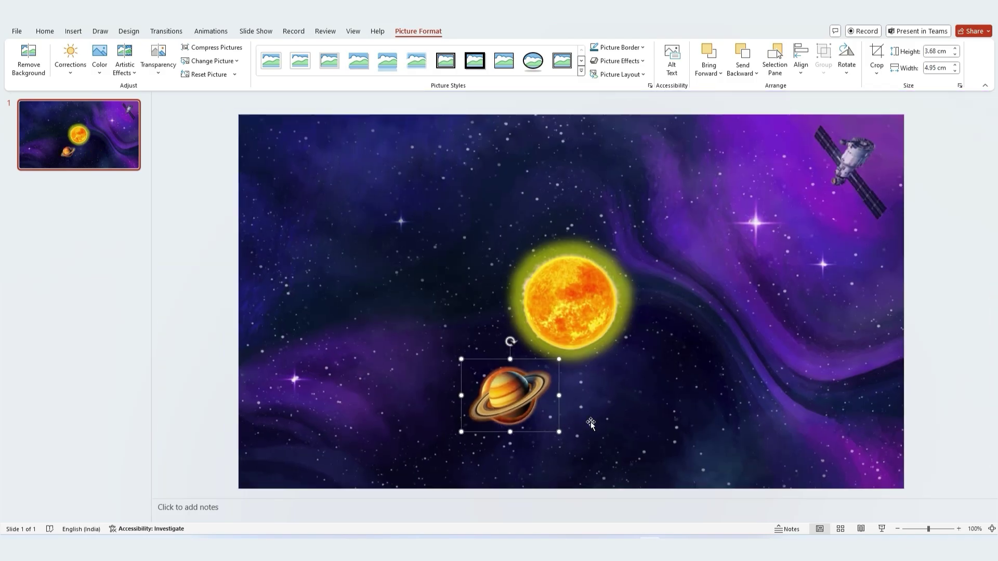
Move the whole planet stack together to the right of the sun and bring the sun to the front.
{"action": "left_click", "coordinate": [732, 402]}
{"action": "scroll", "coordinate": [731, 402], "scroll_direction": "down", "scroll_amount": 4, "text": "ctrl"}
{"action": "left_click_drag", "start_coordinate": [508, 410], "coordinate": [594, 317]}
{"action": "left_click_drag", "start_coordinate": [548, 343], "coordinate": [645, 294]}
{"action": "right_click", "coordinate": [579, 299]}
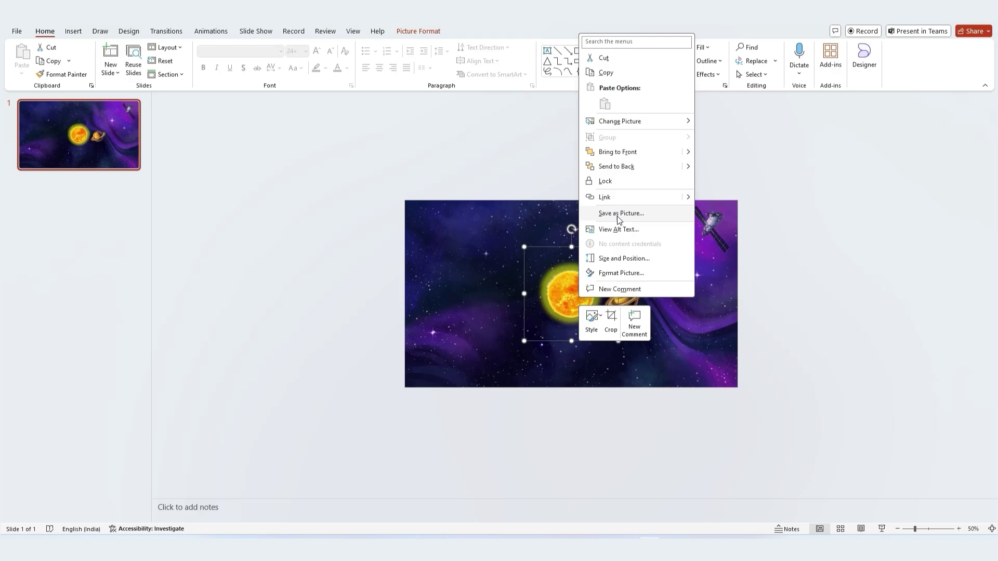
{"action": "left_click", "coordinate": [625, 153]}
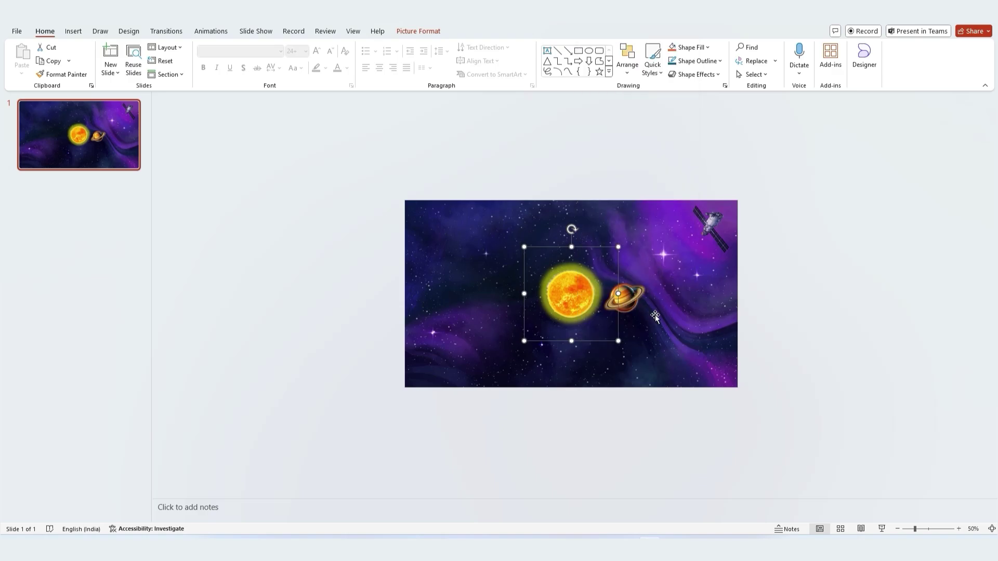
Select all the stacked planets together and move them behind the centre of the sun so it hides them.
{"action": "left_click", "coordinate": [768, 296]}
{"action": "left_click_drag", "start_coordinate": [567, 291], "coordinate": [570, 295]}
{"action": "left_click", "coordinate": [622, 305]}
{"action": "scroll", "coordinate": [622, 305], "scroll_direction": "up", "scroll_amount": 10}
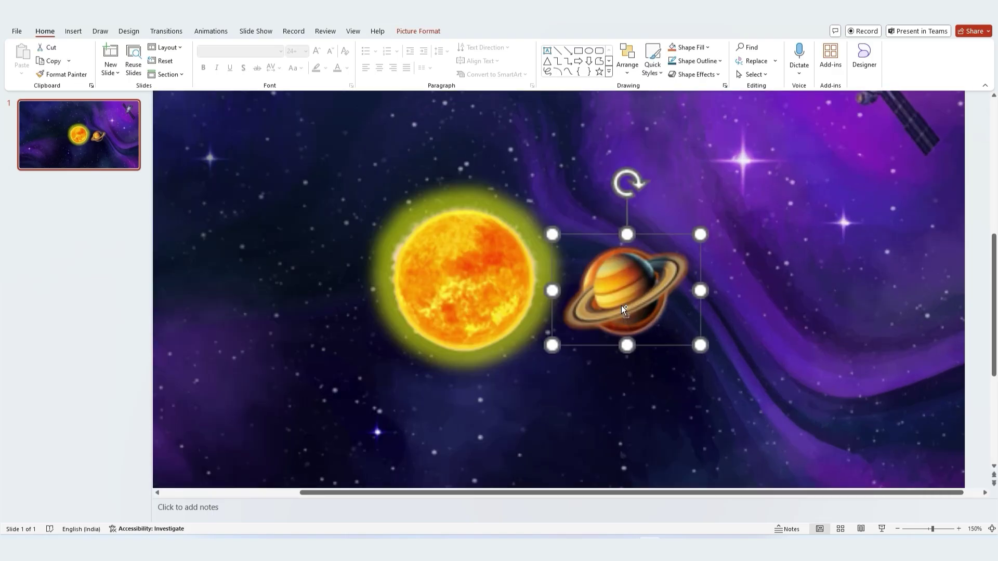
{"action": "scroll", "coordinate": [622, 305], "scroll_direction": "down", "scroll_amount": 5}
{"action": "left_click_drag", "start_coordinate": [931, 243], "coordinate": [607, 397]}
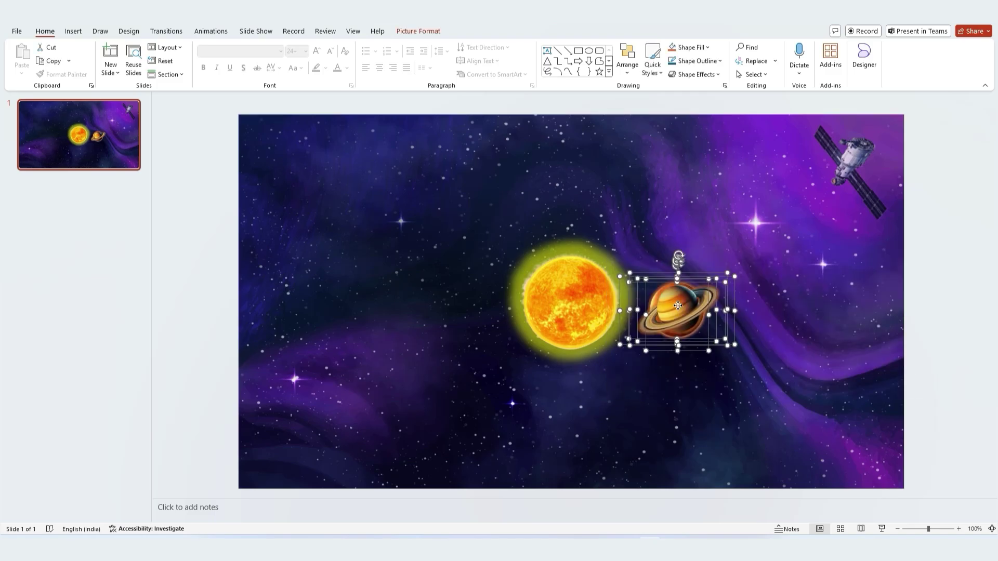
{"action": "left_click_drag", "start_coordinate": [666, 301], "coordinate": [580, 298]}
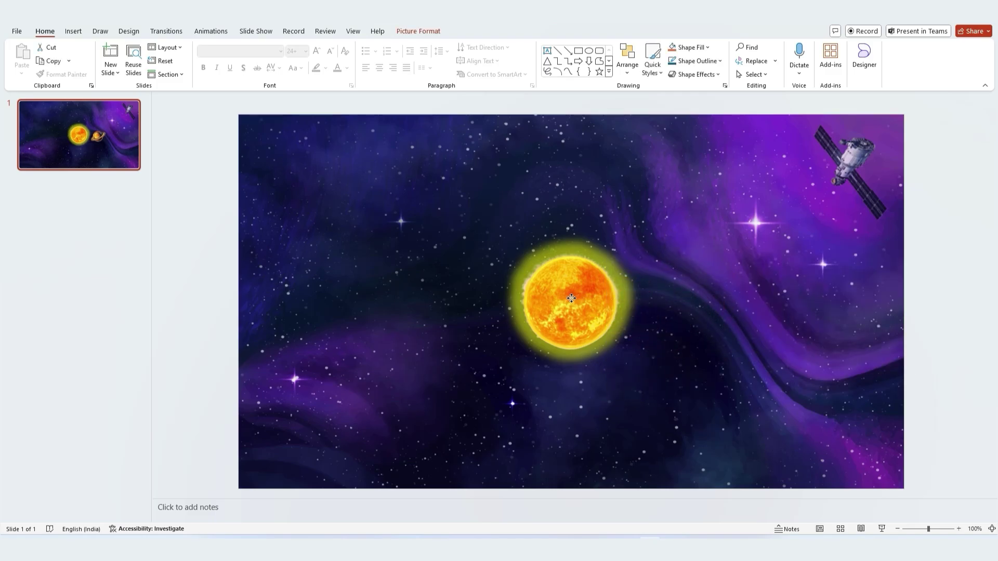
{"action": "left_click", "coordinate": [571, 298]}
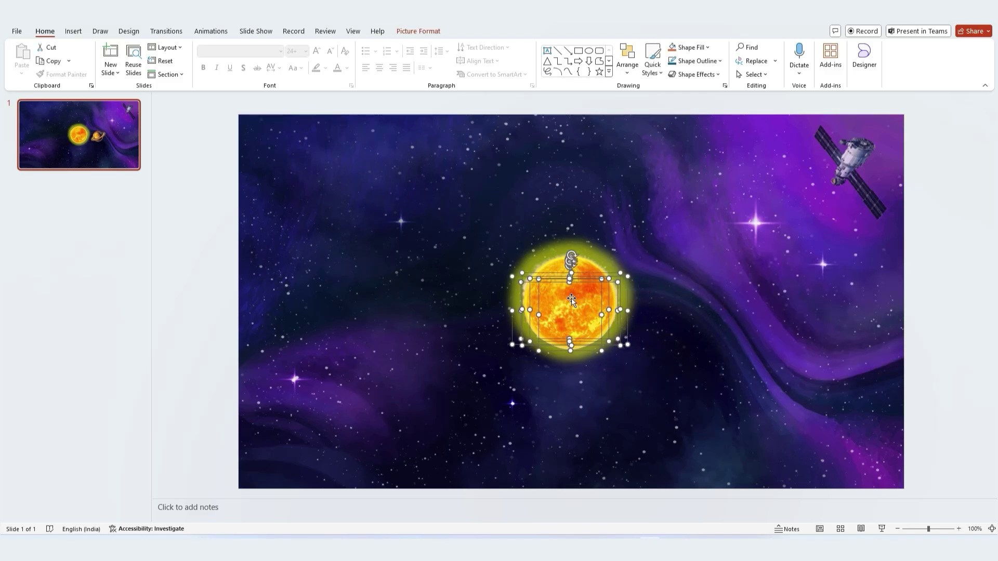
{"action": "left_click", "coordinate": [478, 286]}
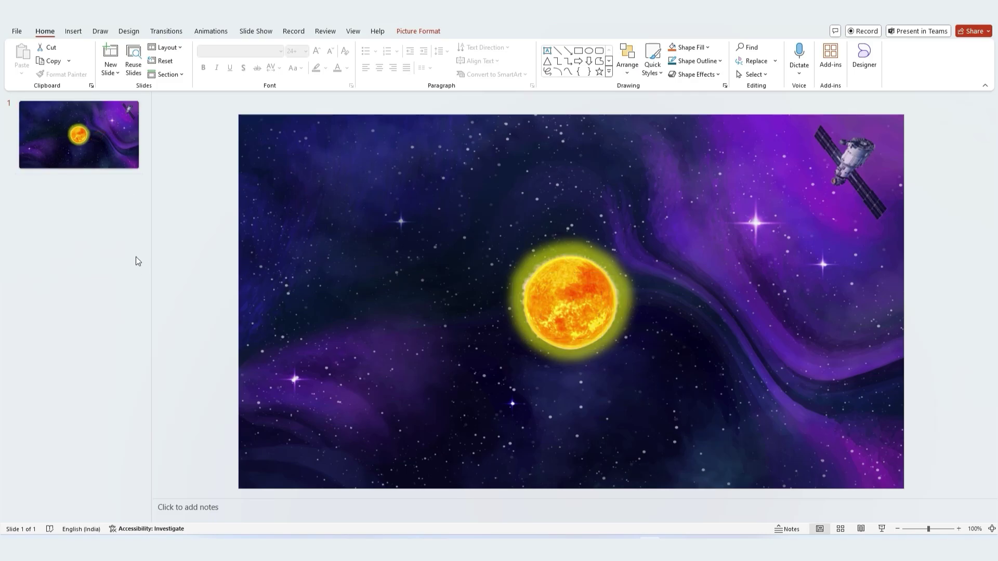
Duplicate the slide and move the sun horizontally to the left side of the copy.
{"action": "left_click", "coordinate": [101, 160]}
{"action": "key", "text": "ctrl+d"}
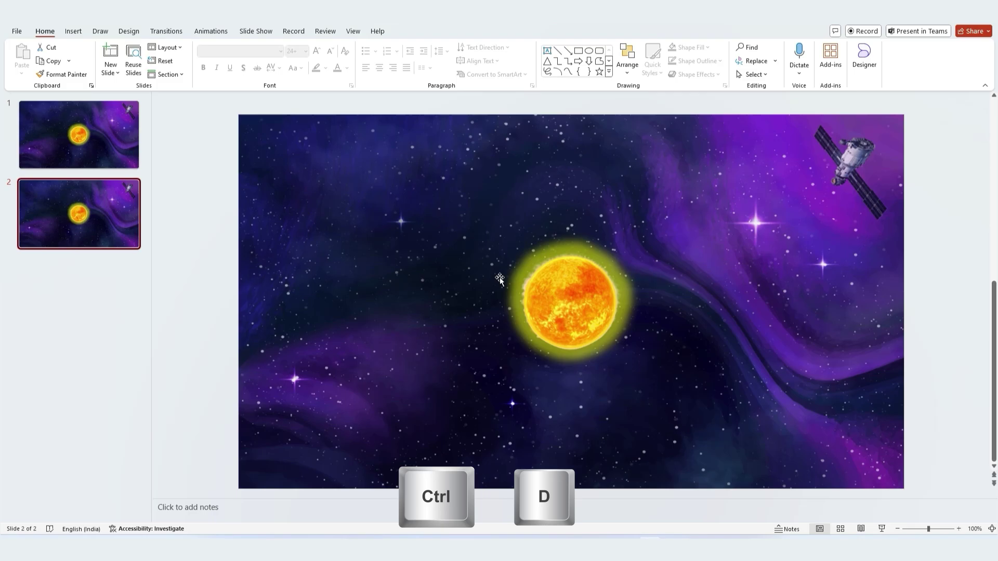
{"action": "left_click_drag", "start_coordinate": [565, 297], "coordinate": [309, 298]}
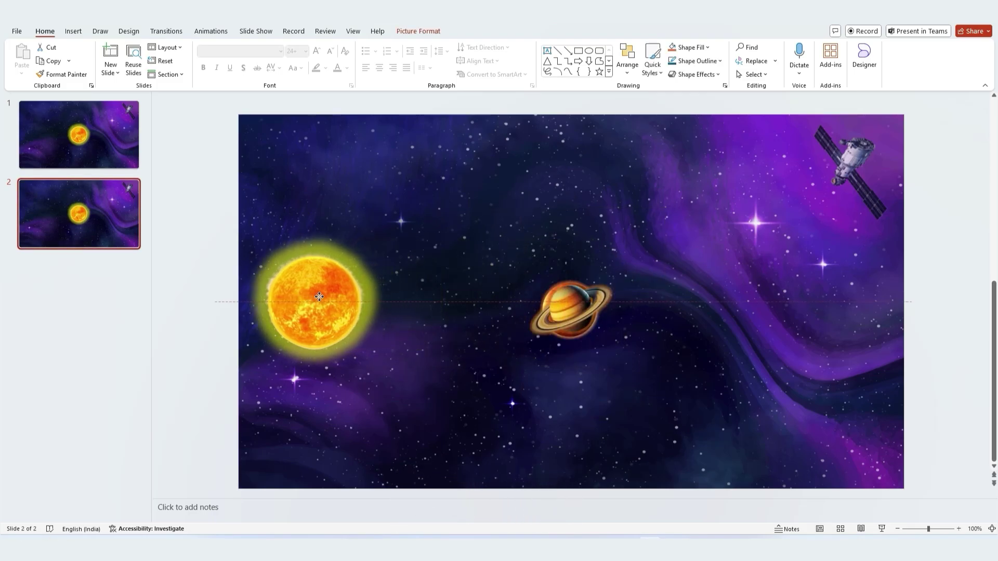
Line up the planets in a row right of the sun in the order Mercury, Jupiter, Earth, Mars, Saturn.
{"action": "left_click", "coordinate": [569, 307]}
{"action": "left_click_drag", "start_coordinate": [569, 308], "coordinate": [840, 310]}
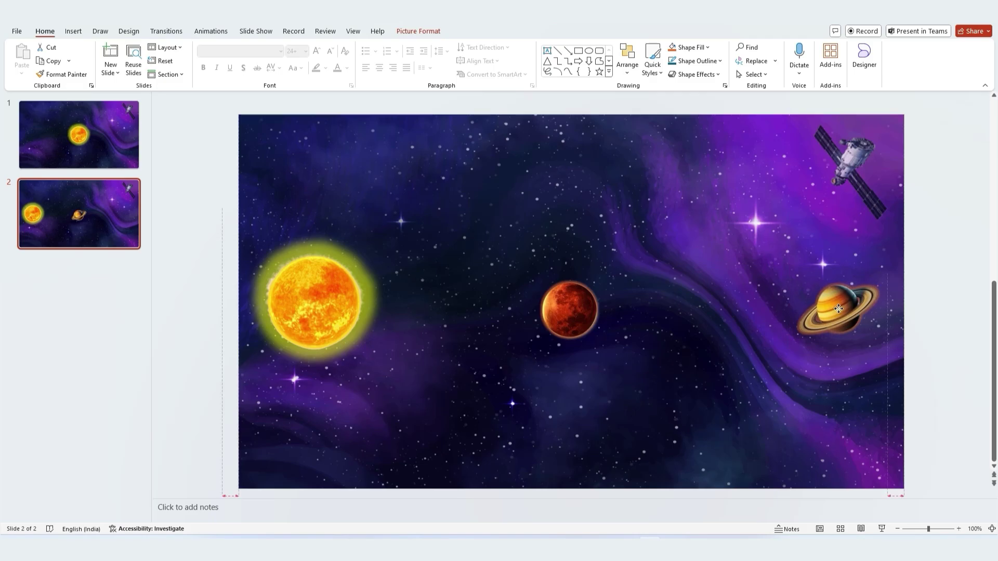
{"action": "left_click", "coordinate": [569, 309]}
{"action": "left_click_drag", "start_coordinate": [568, 310], "coordinate": [647, 310]}
{"action": "left_click_drag", "start_coordinate": [569, 310], "coordinate": [425, 310]}
{"action": "left_click_drag", "start_coordinate": [504, 311], "coordinate": [536, 311]}
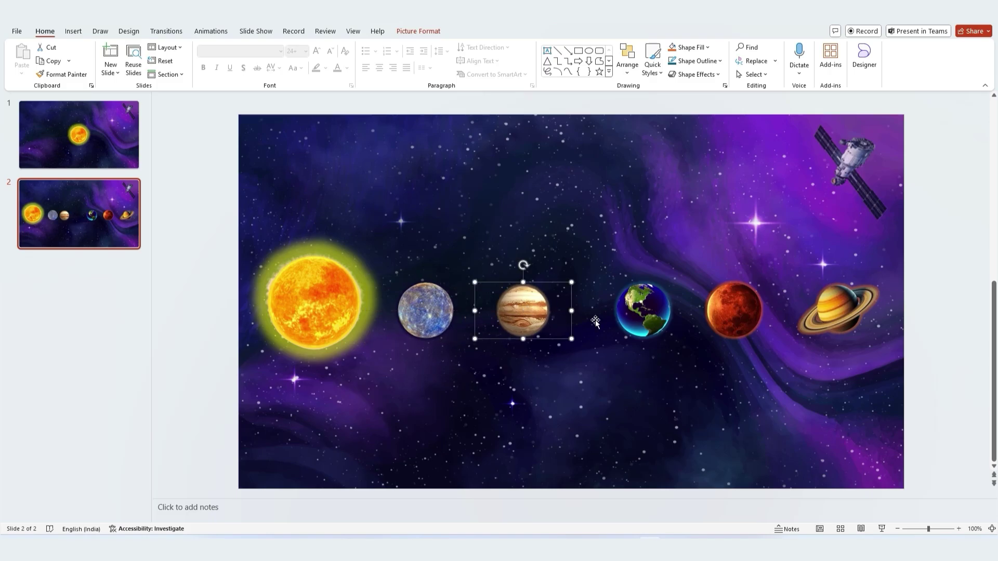
{"action": "left_click_drag", "start_coordinate": [645, 314], "coordinate": [629, 316]}
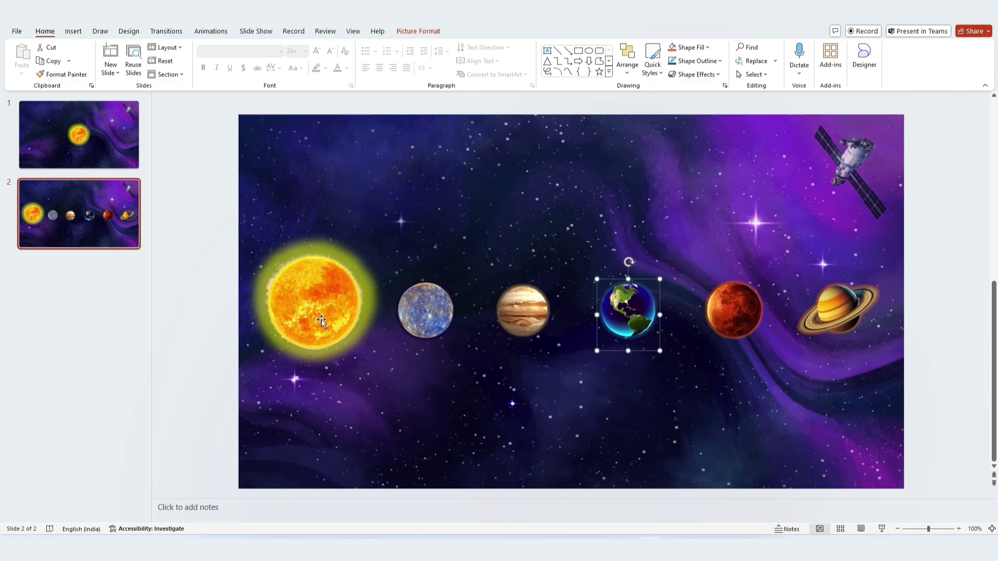
Even out the spacing in the planet row by nudging Jupiter, Earth and Mars slightly left.
{"action": "left_click", "coordinate": [420, 313]}
{"action": "left_click", "coordinate": [519, 314]}
{"action": "left_click_drag", "start_coordinate": [519, 314], "coordinate": [514, 314]}
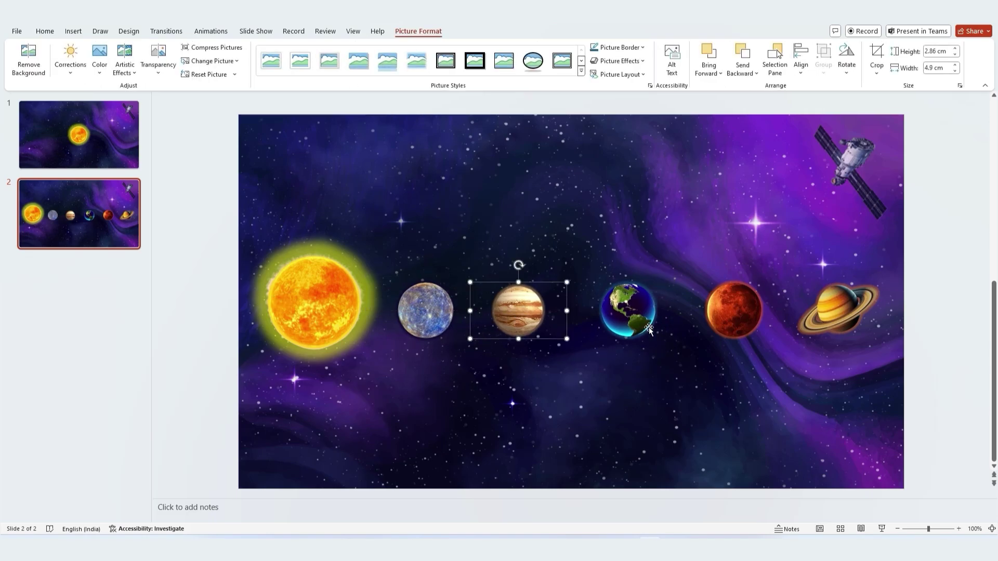
{"action": "left_click_drag", "start_coordinate": [636, 314], "coordinate": [627, 314]}
{"action": "left_click_drag", "start_coordinate": [723, 313], "coordinate": [716, 313]}
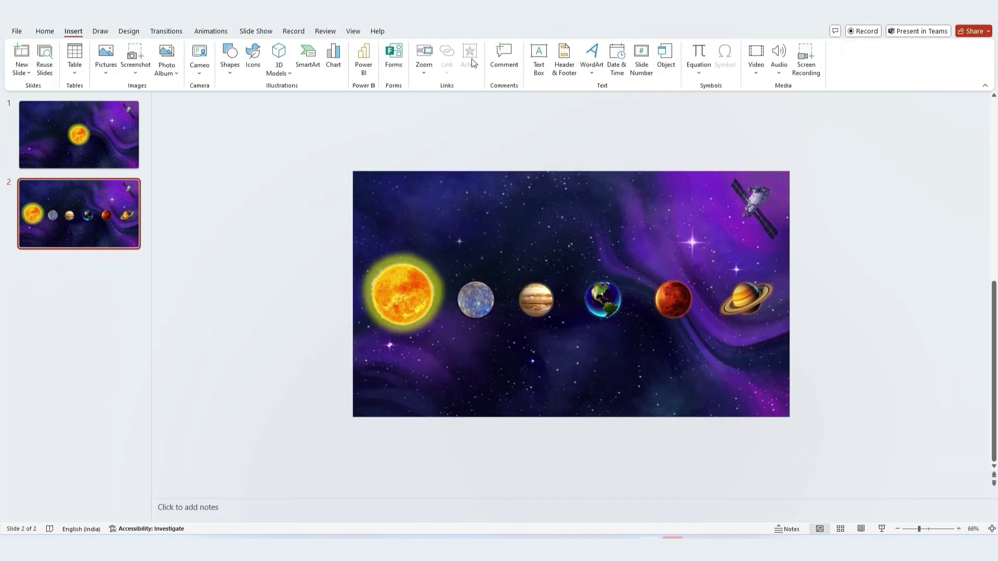
Add a text box below the slide reading "Lorem ipsum dolor sit amet, consectetur adipiscing elit, sed do eiusmod tempor" and narrow it to five lines.
{"action": "left_click", "coordinate": [541, 57]}
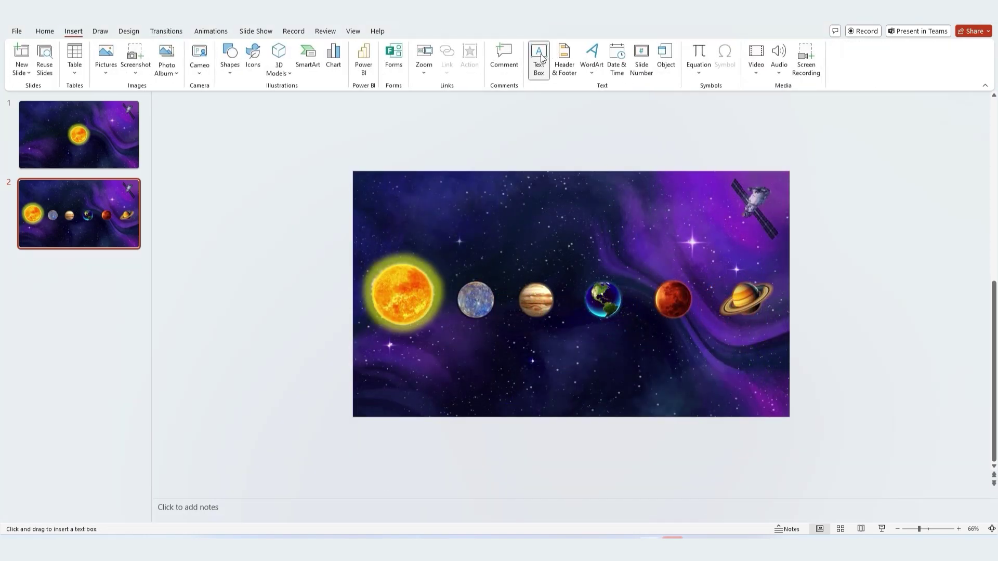
{"action": "left_click", "coordinate": [426, 442]}
{"action": "type", "text": "Lorem ipsum dolor sit amet, consectetur adipiscing elit, sed do eiusmod tempor"}
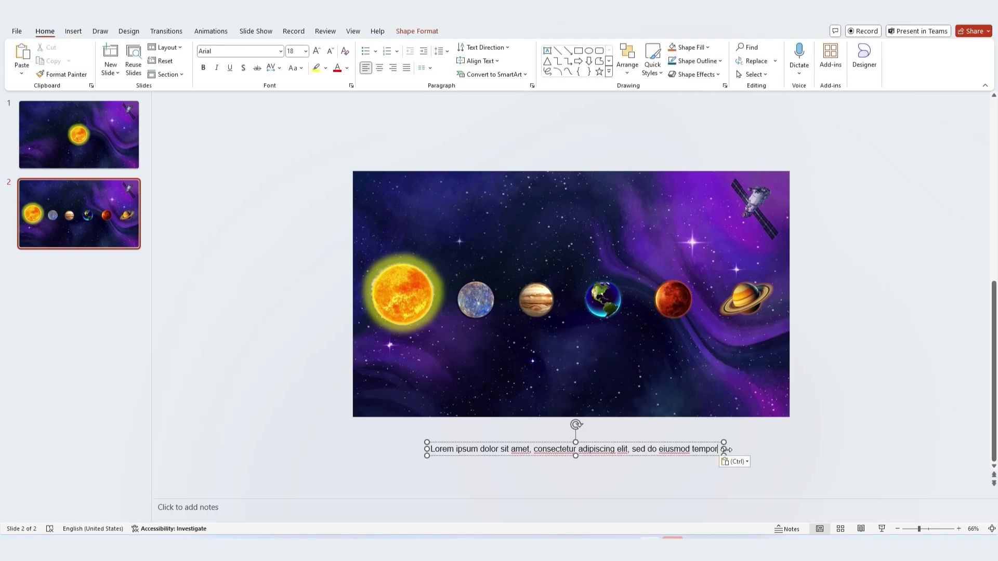
{"action": "left_click_drag", "start_coordinate": [726, 449], "coordinate": [505, 459]}
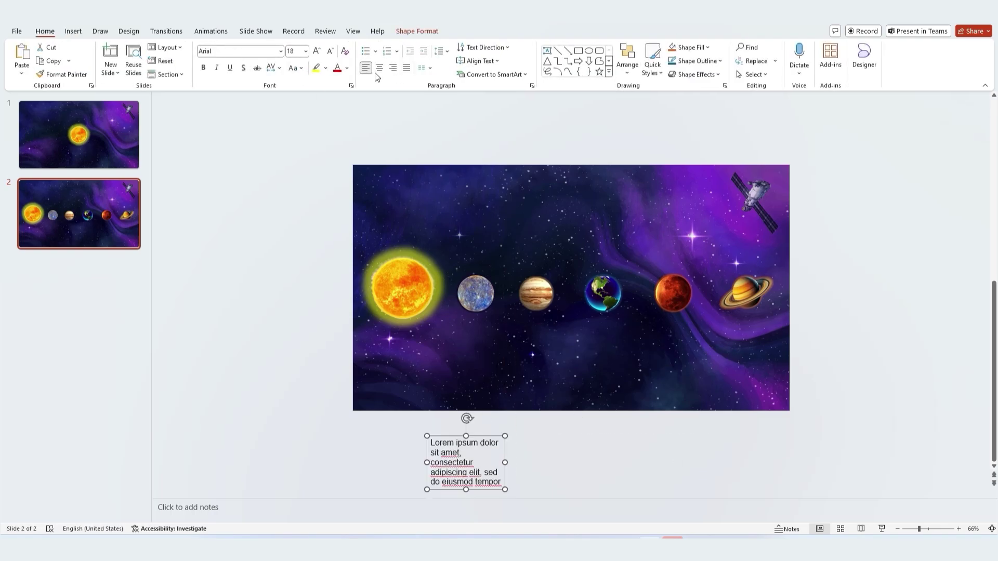
Centre the placeholder paragraph in its text box and set its font color to white.
{"action": "left_click", "coordinate": [379, 68]}
{"action": "left_click", "coordinate": [347, 68]}
{"action": "left_click", "coordinate": [339, 104]}
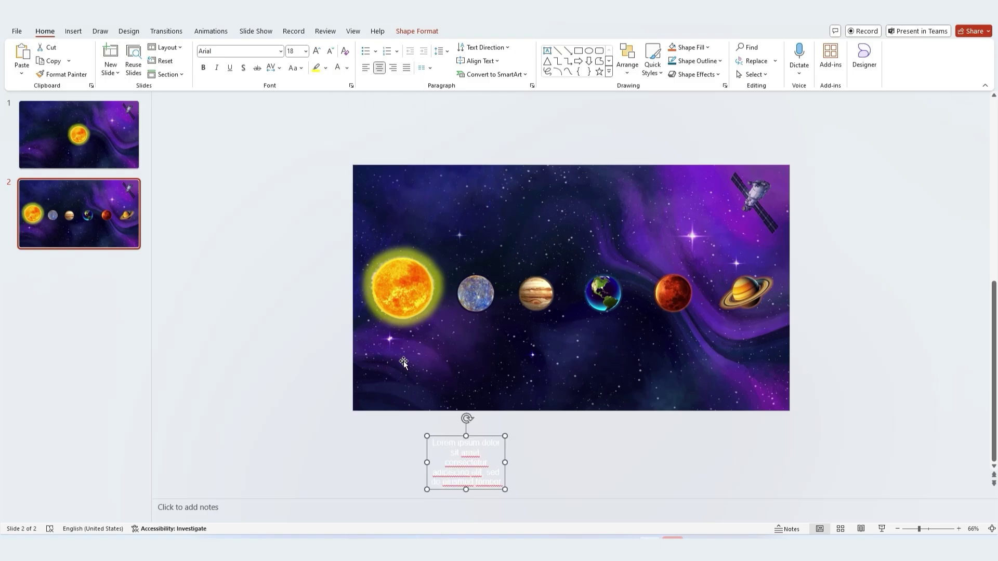
Reduce the placeholder paragraph's font size to 14, make it bold and place it on the slide below the sun.
{"action": "left_click", "coordinate": [331, 54]}
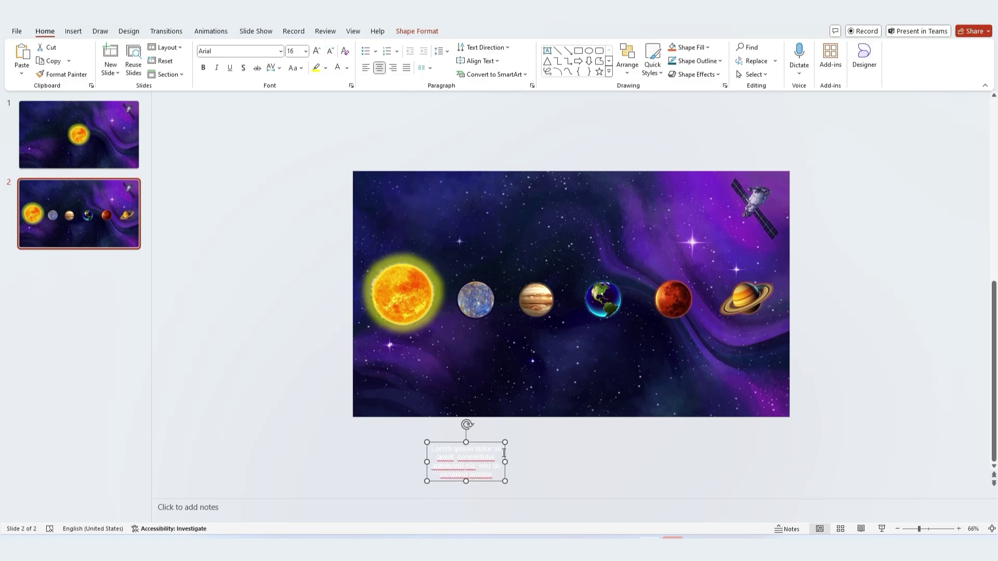
{"action": "left_click_drag", "start_coordinate": [503, 453], "coordinate": [476, 363]}
{"action": "left_click", "coordinate": [332, 52]}
Duplicate the paragraph text box into a row of six across the slide, below the sun and the five planets.
{"action": "key", "text": "ctrl+d"}
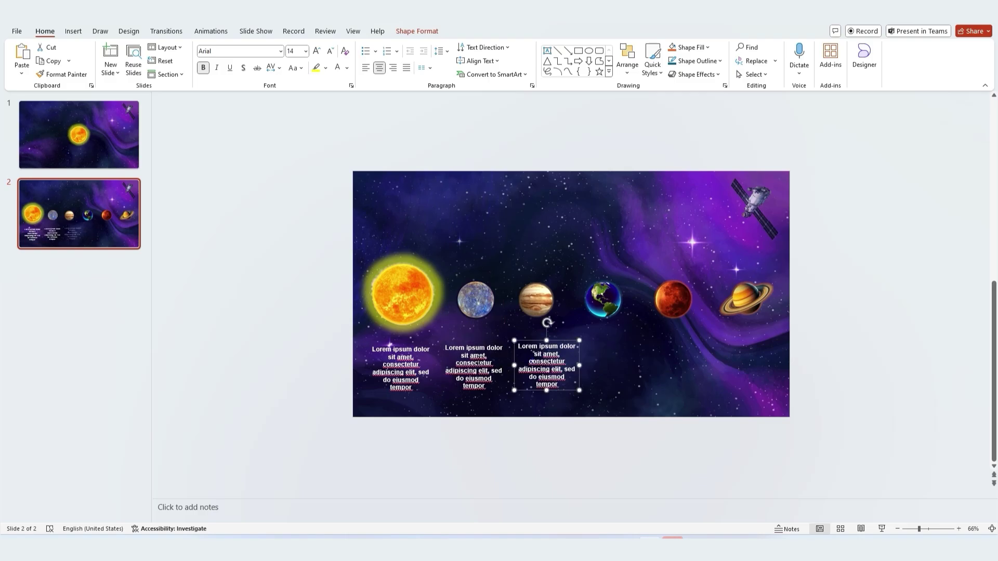
{"action": "key", "text": "ctrl+d"}
{"action": "key", "text": "ctrl+d"}
{"action": "key", "text": "ctrl+d"}
Shift the duplicated paragraph boxes slightly left so each one sits beneath its own planet.
{"action": "left_click", "coordinate": [391, 365]}
{"action": "left_click", "coordinate": [462, 365]}
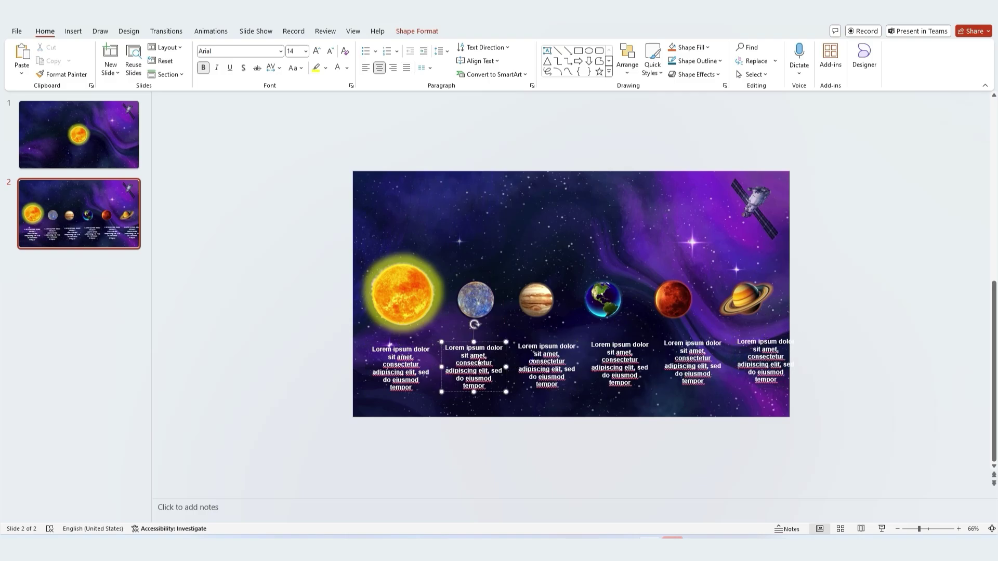
{"action": "left_click", "coordinate": [532, 361]}
{"action": "scroll", "coordinate": [532, 362], "scroll_direction": "up", "scroll_amount": 3}
{"action": "left_click_drag", "start_coordinate": [541, 372], "coordinate": [529, 372]}
{"action": "left_click_drag", "start_coordinate": [455, 375], "coordinate": [451, 375]}
{"action": "left_click_drag", "start_coordinate": [672, 372], "coordinate": [654, 372]}
{"action": "left_click_drag", "start_coordinate": [776, 368], "coordinate": [754, 373]}
{"action": "left_click_drag", "start_coordinate": [891, 366], "coordinate": [867, 373]}
Try to align the six paragraph text boxes with one another.
{"action": "left_click", "coordinate": [312, 416]}
{"action": "left_click", "coordinate": [417, 418], "text": "shift"}
{"action": "left_click", "coordinate": [509, 419], "text": "shift"}
{"action": "left_click", "coordinate": [626, 416], "text": "shift"}
{"action": "left_click", "coordinate": [733, 416], "text": "shift"}
{"action": "left_click", "coordinate": [842, 416], "text": "shift"}
{"action": "left_click", "coordinate": [627, 62]}
{"action": "left_click", "coordinate": [730, 343]}
Move the paragraph text boxes vertically one by one so their top edges line up in a level row.
{"action": "left_click", "coordinate": [312, 411]}
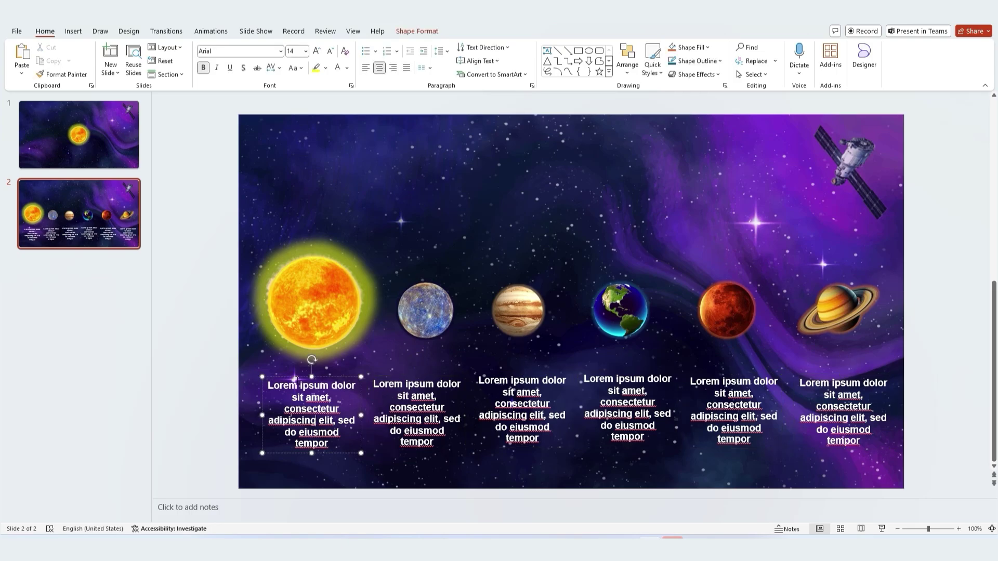
{"action": "left_click", "coordinate": [311, 409]}
{"action": "left_click_drag", "start_coordinate": [328, 378], "coordinate": [328, 376]}
{"action": "left_click", "coordinate": [543, 379]}
{"action": "left_click_drag", "start_coordinate": [545, 372], "coordinate": [545, 376]}
{"action": "left_click_drag", "start_coordinate": [653, 371], "coordinate": [653, 376]}
{"action": "left_click_drag", "start_coordinate": [765, 372], "coordinate": [766, 376]}
{"action": "left_click_drag", "start_coordinate": [875, 375], "coordinate": [876, 376]}
{"action": "left_click", "coordinate": [878, 361]}
{"action": "left_click", "coordinate": [303, 396]}
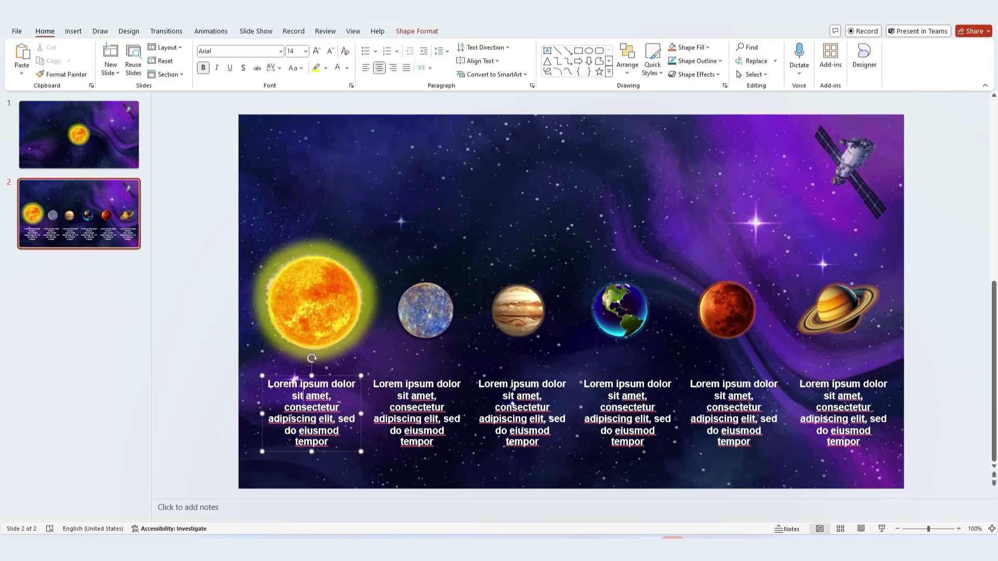
Add a text box reading "SUN" at the top edge of the sun.
{"action": "left_click", "coordinate": [189, 240]}
{"action": "left_click", "coordinate": [74, 31]}
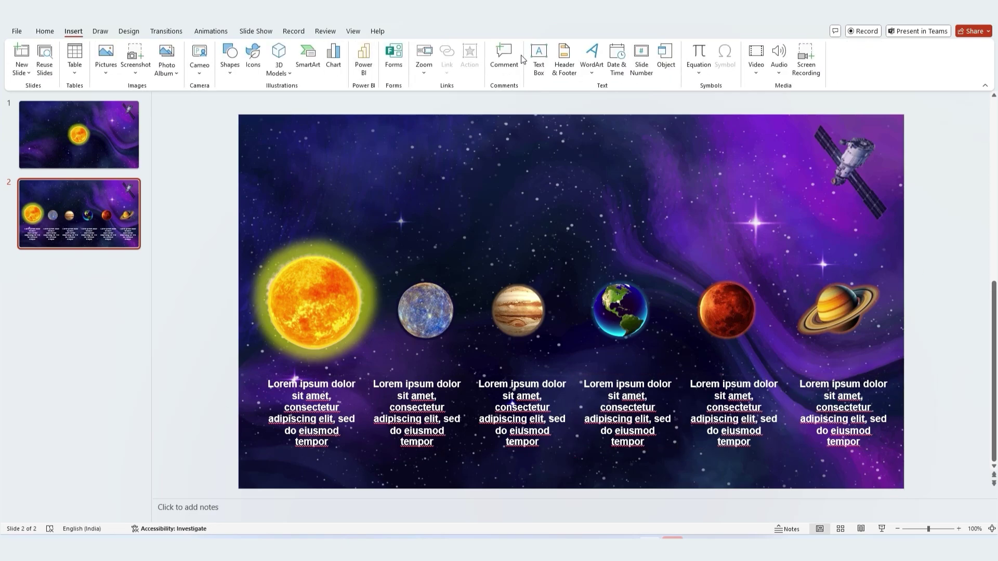
{"action": "left_click", "coordinate": [539, 60]}
{"action": "left_click", "coordinate": [302, 232]}
{"action": "type", "text": "SUN"}
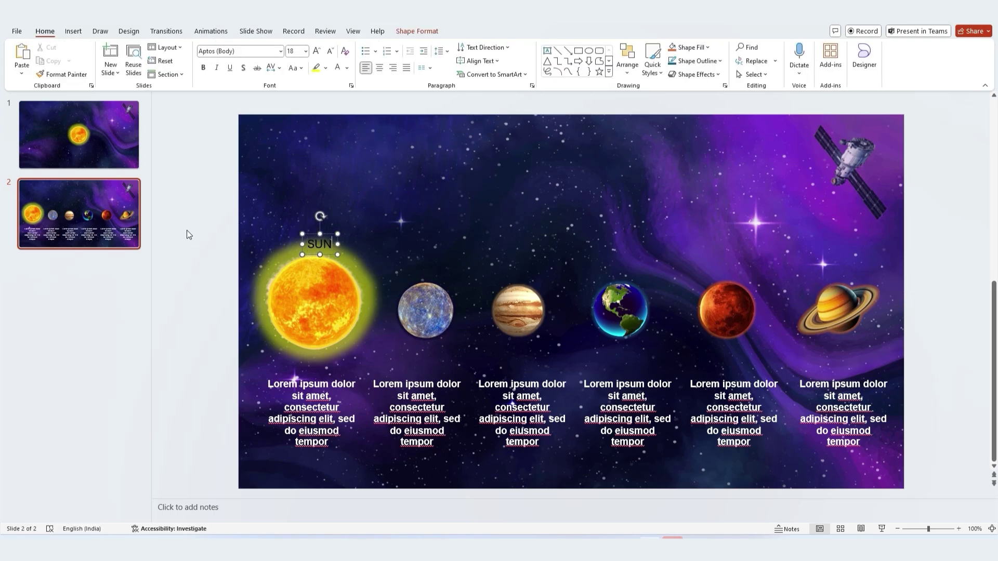
Center the SUN label just above the sun and format its text as bold and white.
{"action": "left_click", "coordinate": [216, 246]}
{"action": "left_click", "coordinate": [330, 234]}
{"action": "left_click_drag", "start_coordinate": [330, 235], "coordinate": [321, 223]}
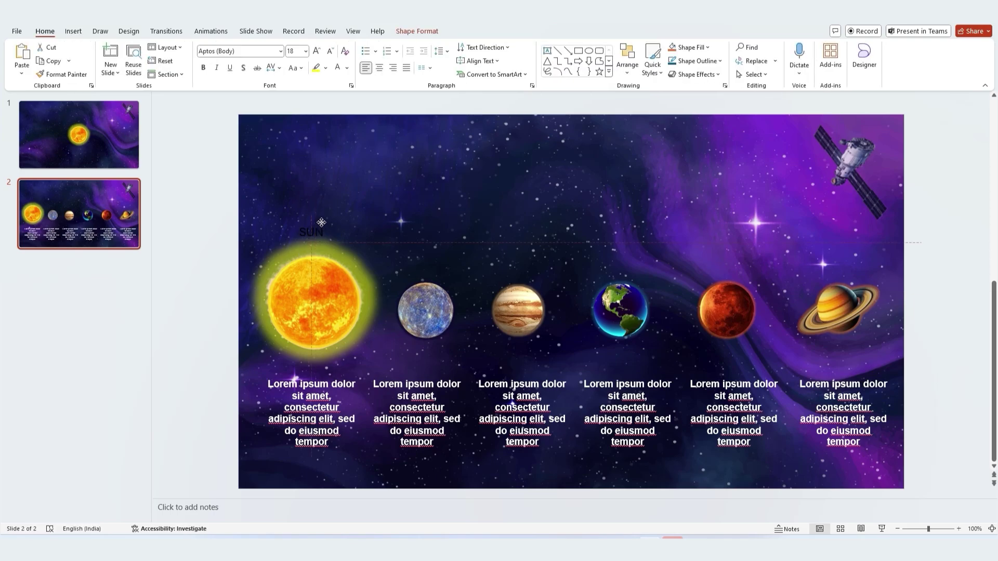
{"action": "double_click", "coordinate": [310, 233]}
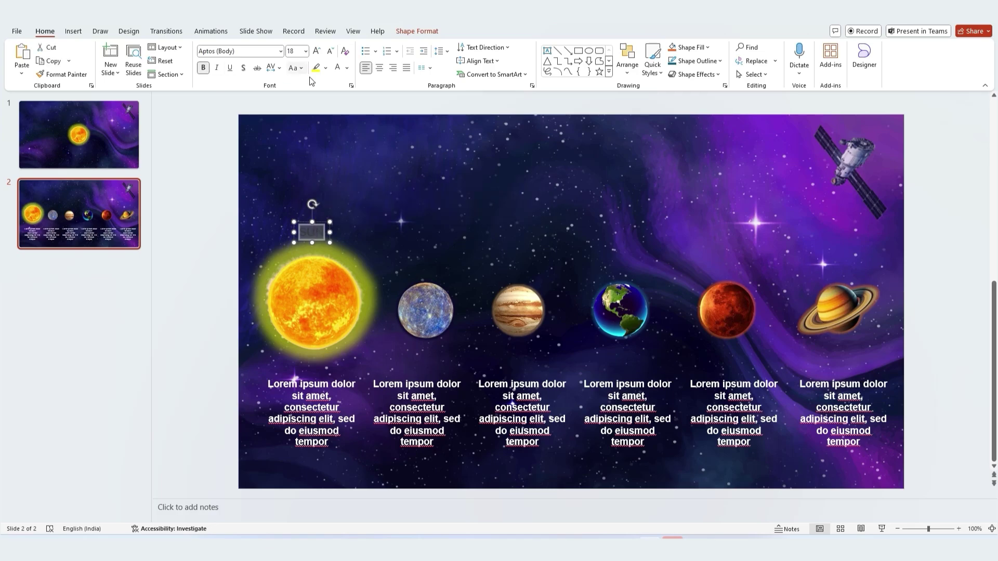
{"action": "left_click", "coordinate": [315, 234]}
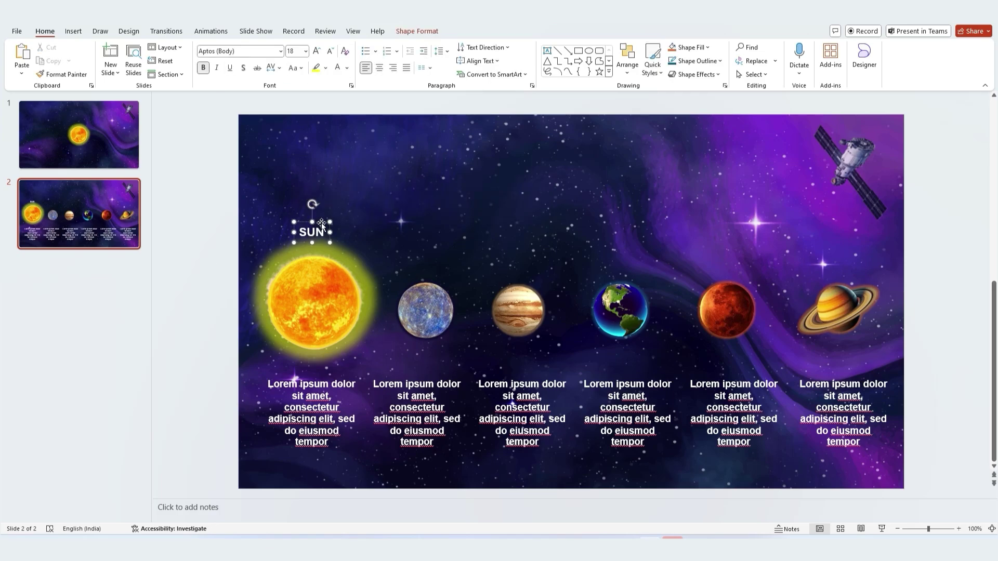
Place copies of the SUN label above the first three planets and rename the first two "MERCURY" and "JUPITER".
{"action": "left_click_drag", "start_coordinate": [323, 223], "coordinate": [625, 252]}
{"action": "type", "text": "MERCURY "}
{"action": "type", "text": "JUPITER"}
{"action": "left_click", "coordinate": [219, 278]}
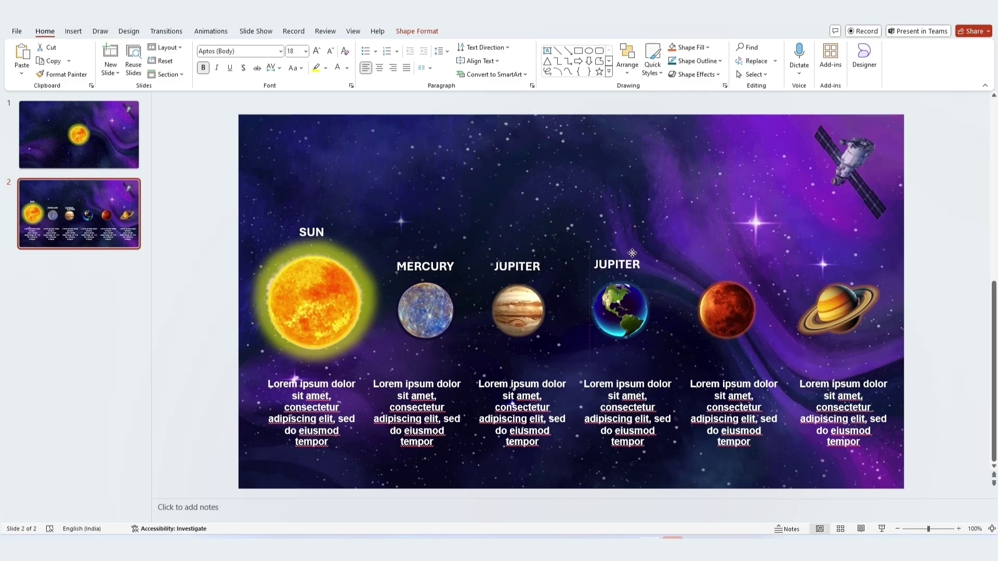
Change the label copy above Earth to "EARTH" and center it over the planet.
{"action": "double_click", "coordinate": [630, 263]}
{"action": "type", "text": "EARTH"}
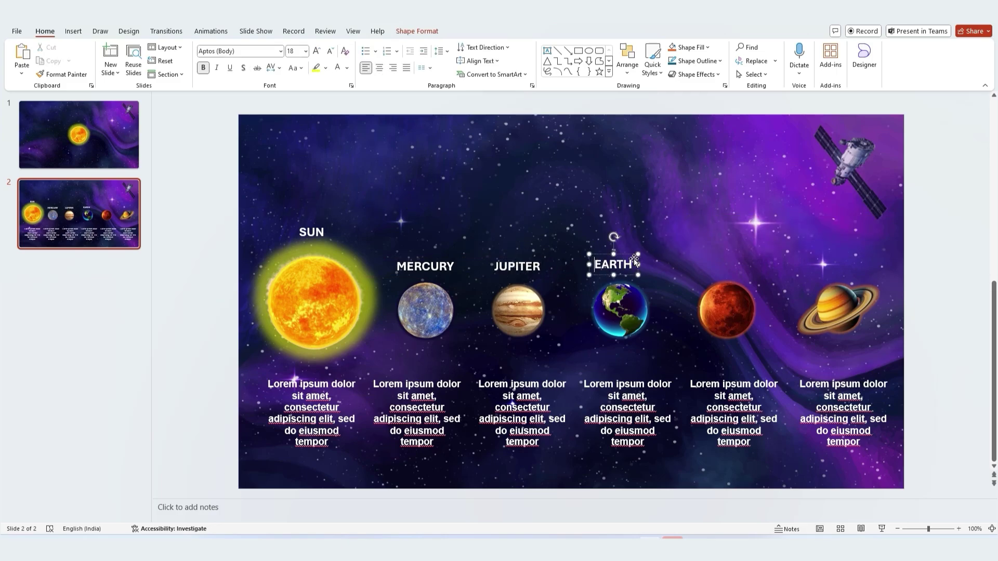
{"action": "key", "text": "Escape"}
{"action": "key", "text": "Escape"}
Copy the label above Mars, rename it "MARS", and place another copy of it above Saturn.
{"action": "left_click_drag", "start_coordinate": [632, 260], "coordinate": [844, 254]}
{"action": "double_click", "coordinate": [734, 264]}
{"action": "type", "text": "MARS"}
{"action": "left_click", "coordinate": [770, 255]}
{"action": "key", "text": "ctrl+z"}
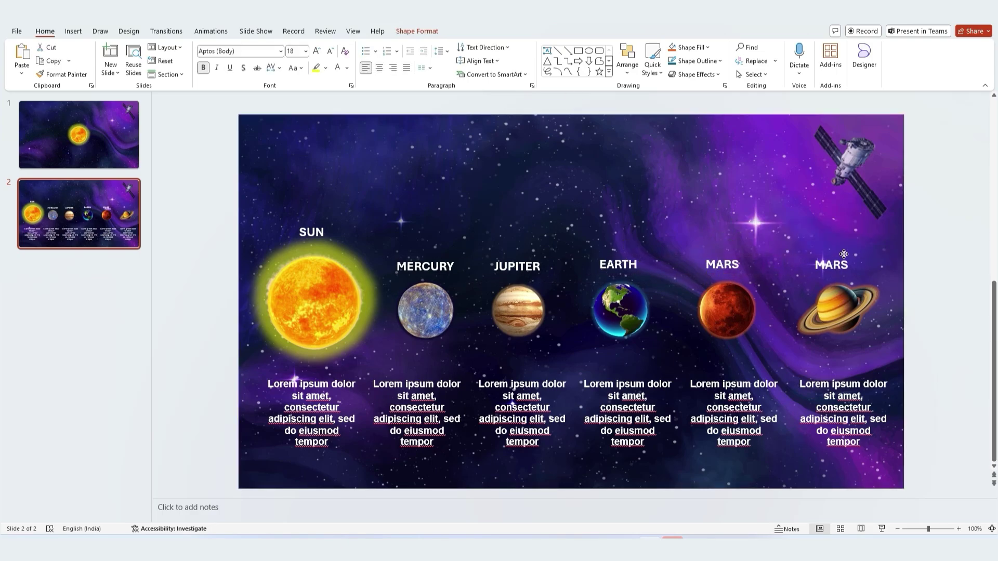
Change the label above Saturn to "JUPITER" and adjust its position over the planet.
{"action": "double_click", "coordinate": [838, 262]}
{"action": "type", "text": "JUPITER"}
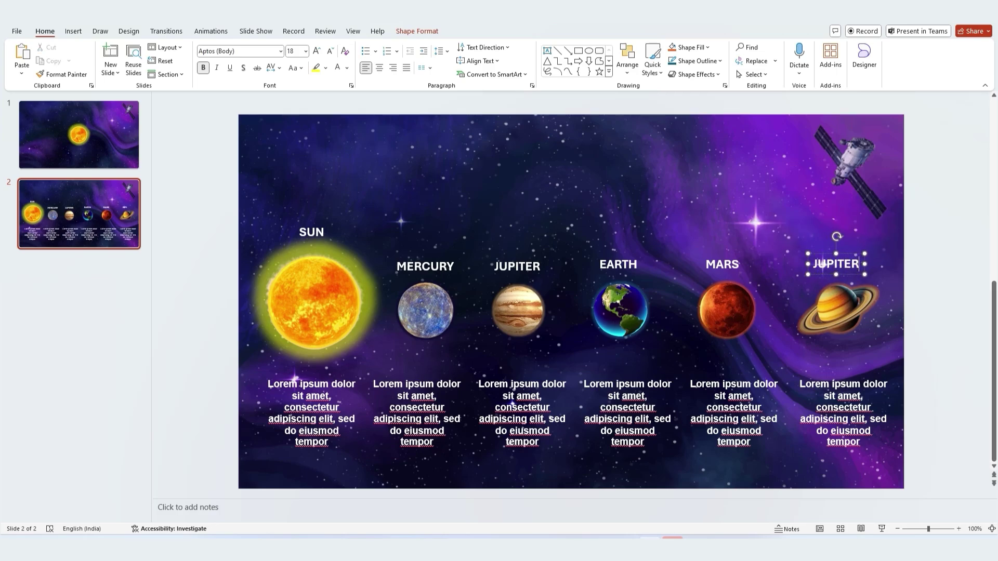
{"action": "left_click", "coordinate": [923, 274]}
{"action": "left_click_drag", "start_coordinate": [851, 253], "coordinate": [849, 255]}
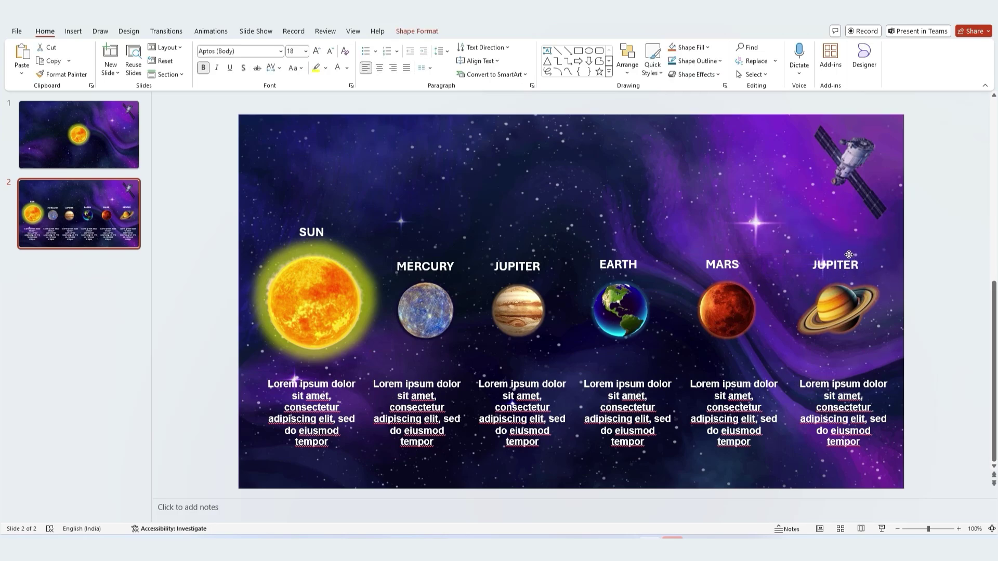
{"action": "left_click", "coordinate": [942, 281]}
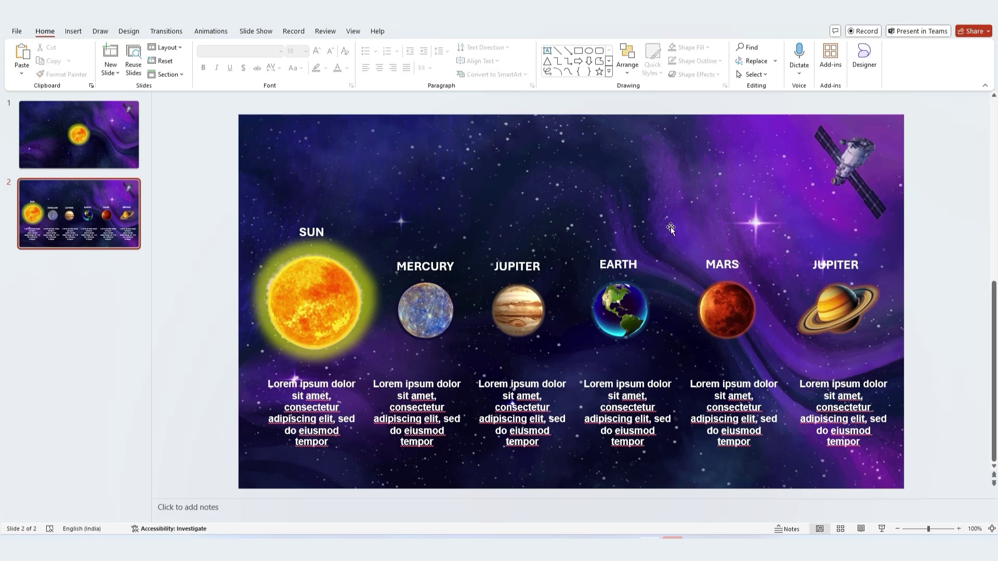
Copy all six name labels and six paragraph text boxes from slide 2 and paste them onto slide 1.
{"action": "left_click", "coordinate": [313, 232]}
{"action": "left_click", "coordinate": [425, 267], "text": "shift"}
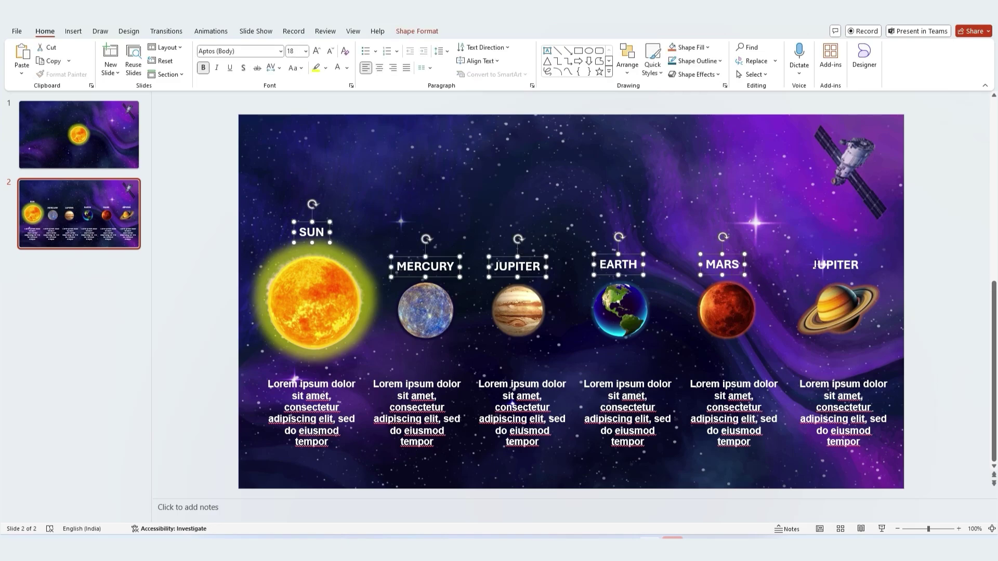
{"action": "left_click", "coordinate": [827, 263], "text": "shift"}
{"action": "left_click", "coordinate": [831, 398], "text": "shift"}
{"action": "left_click", "coordinate": [734, 405], "text": "shift"}
{"action": "left_click", "coordinate": [628, 411], "text": "shift"}
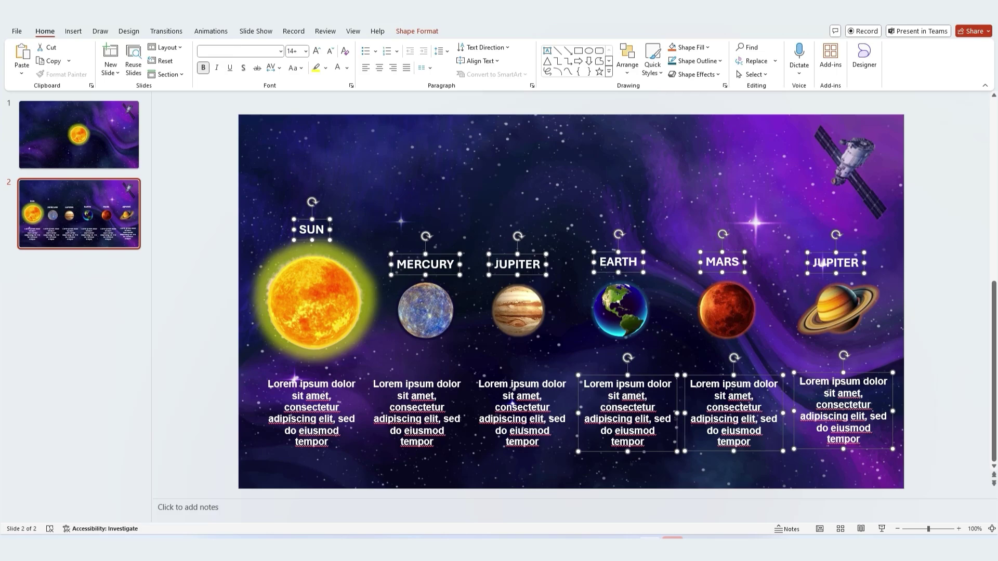
{"action": "left_click", "coordinate": [522, 411], "text": "shift"}
{"action": "left_click", "coordinate": [417, 413], "text": "shift"}
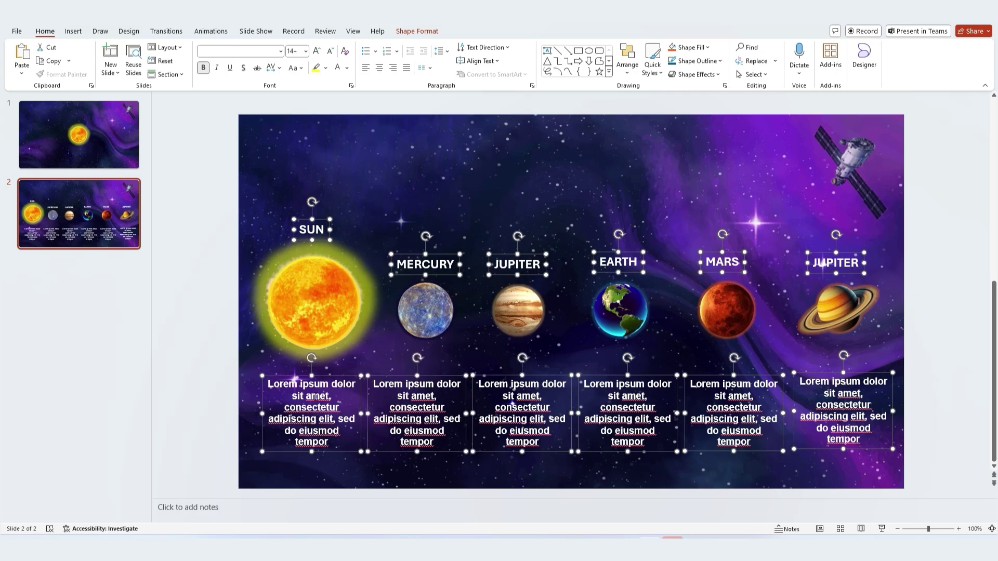
{"action": "left_click", "coordinate": [96, 129]}
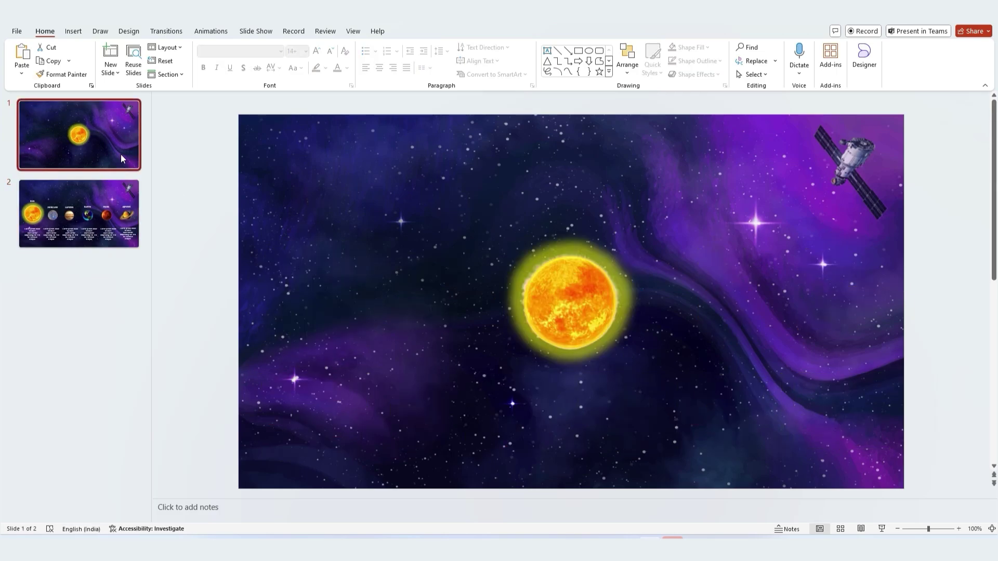
{"action": "key", "text": "ctrl+v"}
Move the six pasted paragraph text boxes on slide 1 together to just below the slide area.
{"action": "scroll", "coordinate": [406, 283], "scroll_direction": "down", "scroll_amount": 5, "text": "ctrl"}
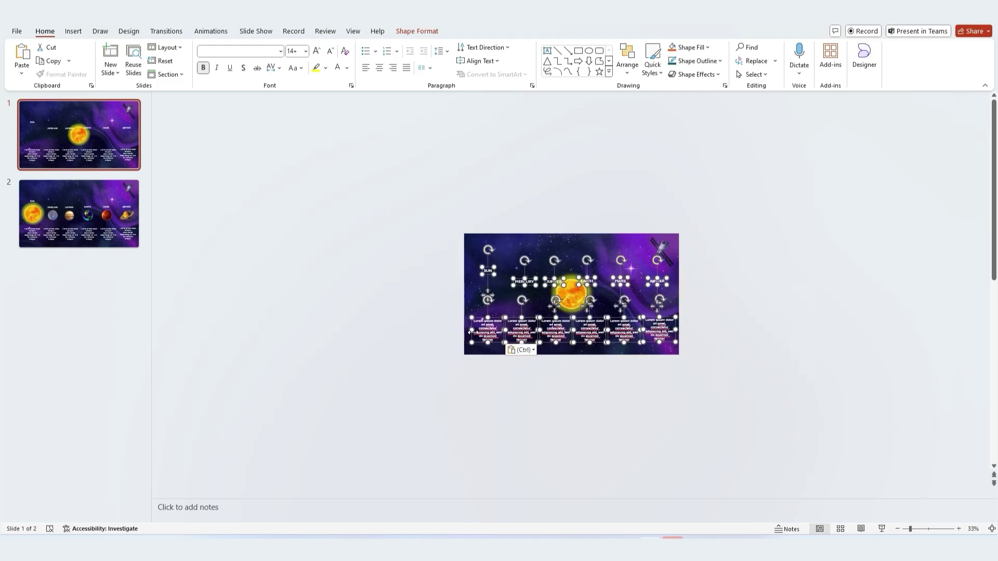
{"action": "left_click", "coordinate": [445, 398]}
{"action": "left_click", "coordinate": [441, 353], "text": "shift"}
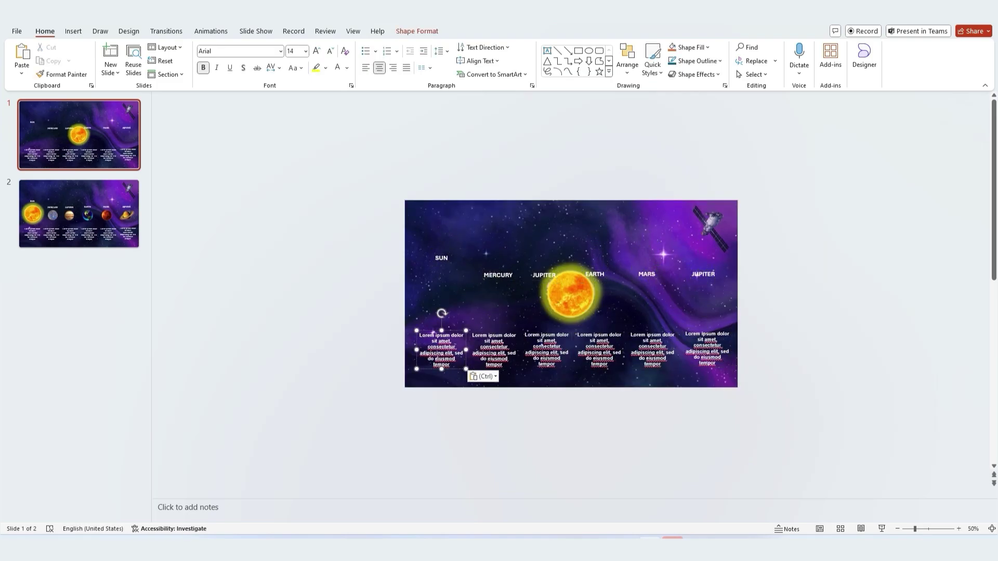
{"action": "left_click", "coordinate": [493, 354], "text": "shift"}
{"action": "left_click", "coordinate": [649, 356], "text": "shift"}
{"action": "left_click", "coordinate": [695, 358], "text": "shift"}
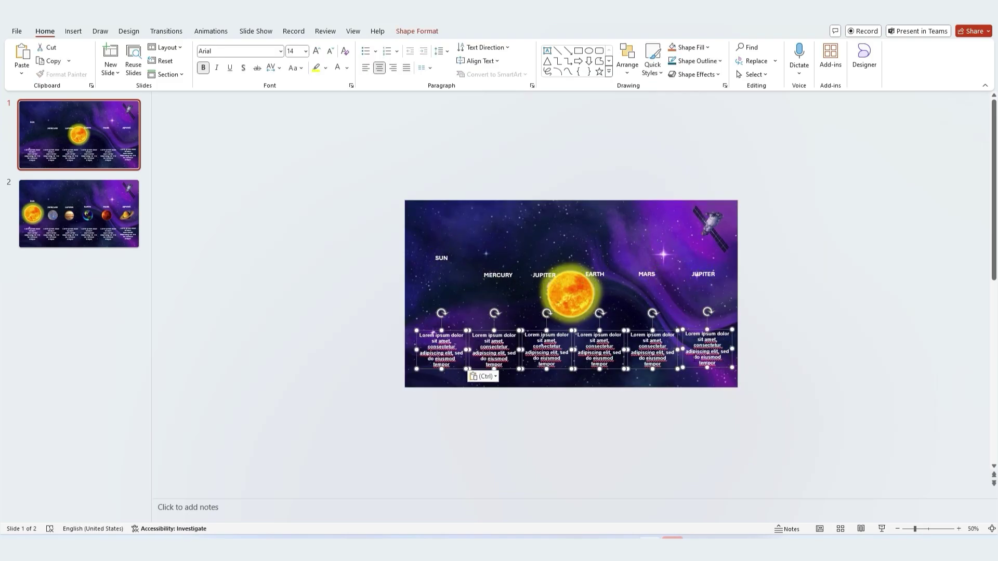
{"action": "left_click_drag", "start_coordinate": [694, 329], "coordinate": [695, 395]}
Stagger the off-slide paragraphs downward so the second, third and fourth each sit lower than the one before.
{"action": "left_click", "coordinate": [449, 418], "text": "shift"}
{"action": "left_click_drag", "start_coordinate": [507, 397], "coordinate": [611, 453]}
{"action": "left_click", "coordinate": [509, 423], "text": "shift"}
{"action": "left_click", "coordinate": [568, 441], "text": "shift"}
{"action": "scroll", "coordinate": [610, 451], "scroll_direction": "down", "scroll_amount": 1}
{"action": "scroll", "coordinate": [551, 437], "scroll_direction": "up", "scroll_amount": 1}
{"action": "left_click", "coordinate": [601, 460]}
{"action": "scroll", "coordinate": [775, 430], "scroll_direction": "up", "scroll_amount": 3}
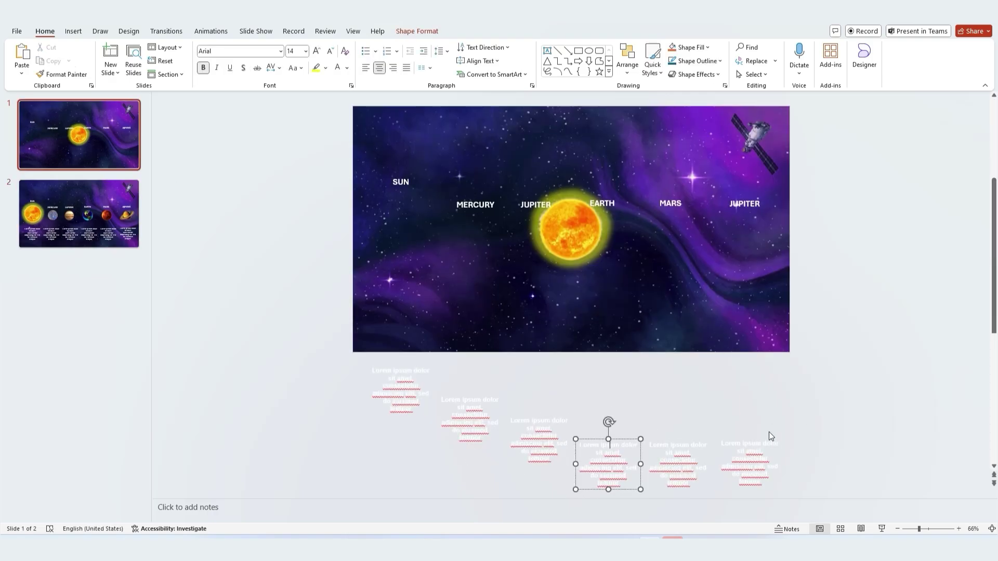
Lower the fifth and sixth off-slide paragraphs further to complete the descending staircase.
{"action": "left_click", "coordinate": [524, 358]}
{"action": "left_click_drag", "start_coordinate": [994, 235], "coordinate": [994, 245]}
{"action": "left_click", "coordinate": [682, 442]}
{"action": "left_click", "coordinate": [758, 441], "text": "shift"}
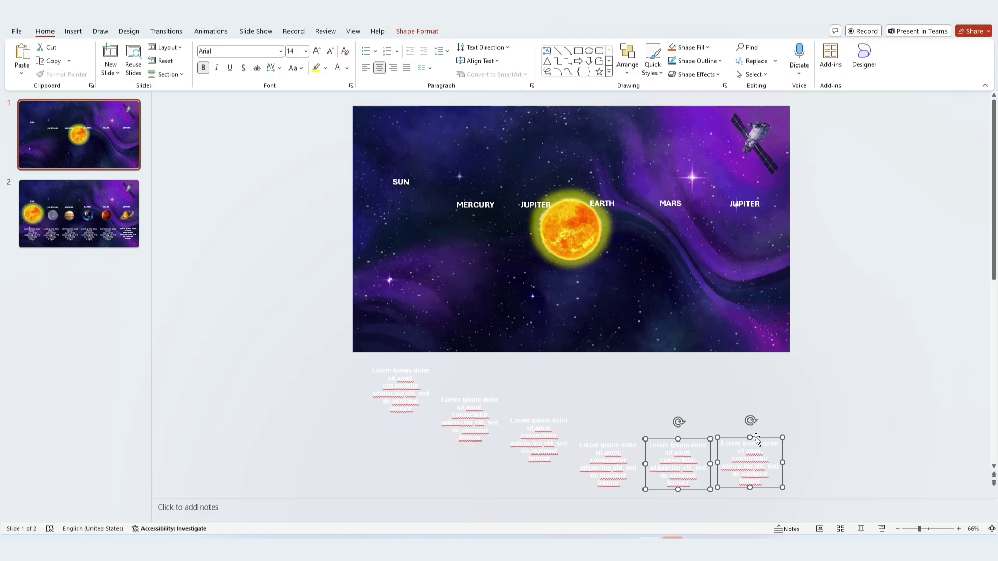
{"action": "left_click_drag", "start_coordinate": [757, 440], "coordinate": [765, 480]}
{"action": "left_click", "coordinate": [772, 457]}
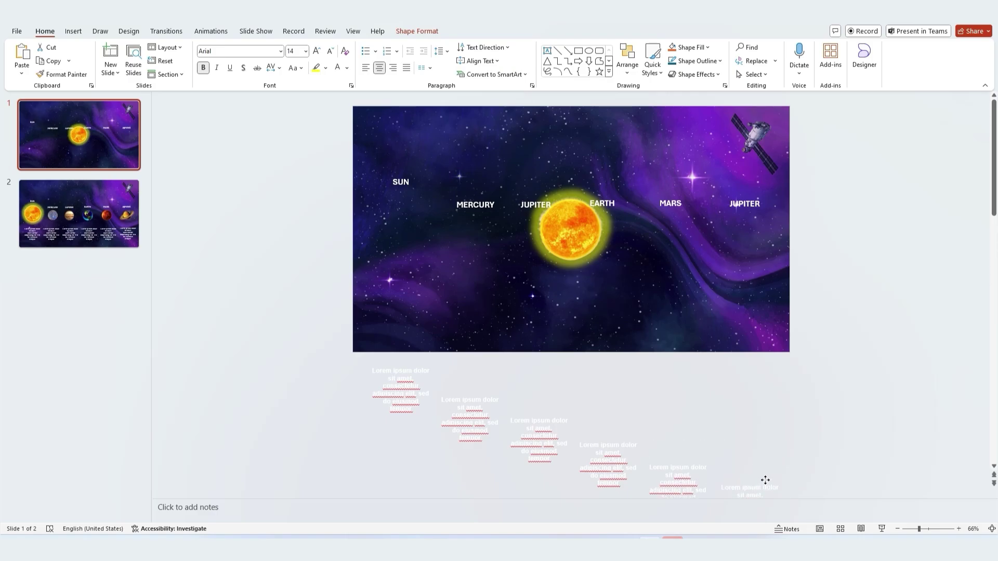
Delete all six pasted name labels from slide 1, leaving the sun and the off-slide paragraphs.
{"action": "left_click", "coordinate": [319, 187]}
{"action": "left_click", "coordinate": [401, 182]}
{"action": "left_click", "coordinate": [475, 205], "text": "shift"}
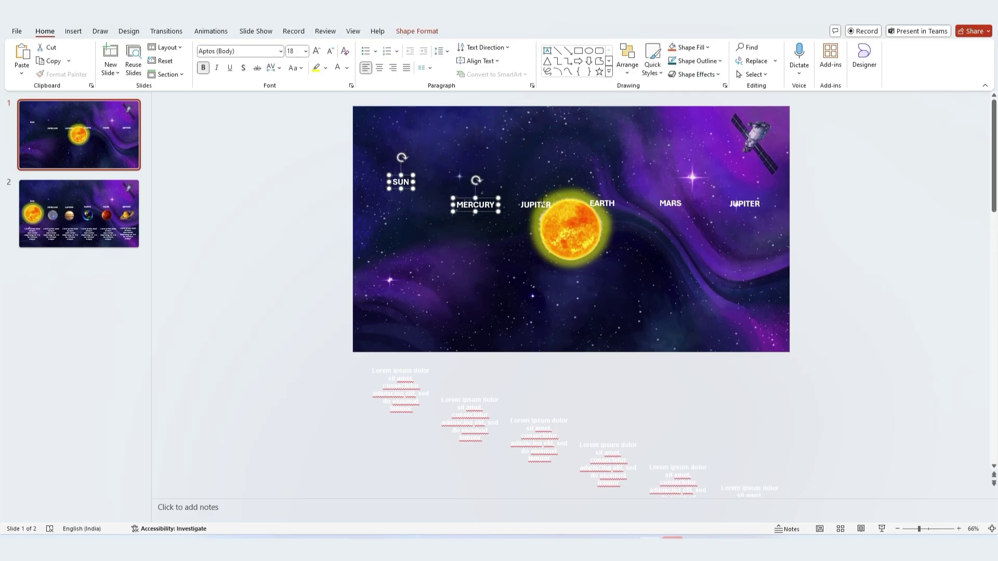
{"action": "left_click_drag", "start_coordinate": [547, 201], "coordinate": [523, 200]}
{"action": "key", "text": "Delete"}
{"action": "left_click", "coordinate": [603, 198]}
{"action": "key", "text": "Delete"}
{"action": "left_click", "coordinate": [677, 201]}
{"action": "key", "text": "Delete"}
{"action": "left_click", "coordinate": [752, 198]}
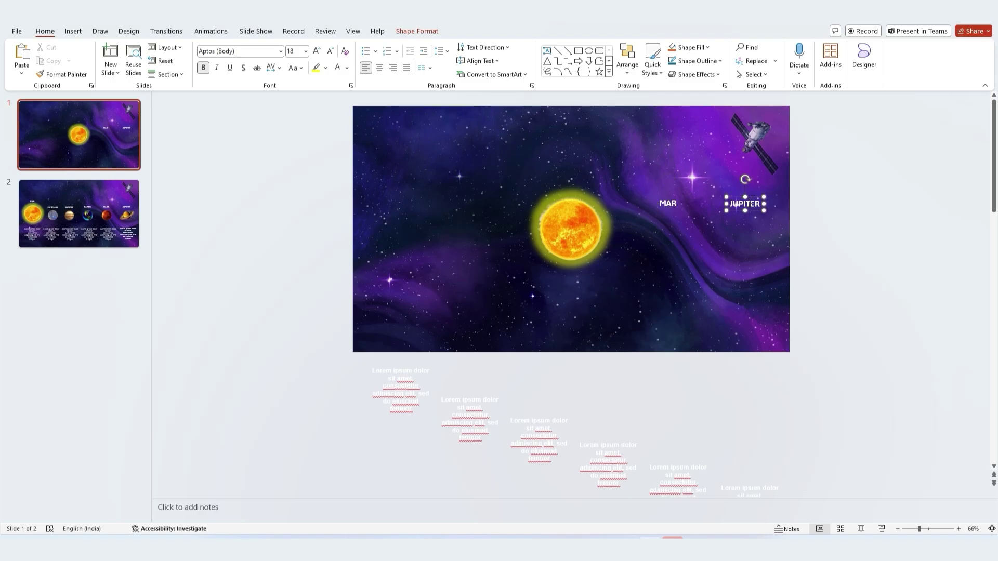
{"action": "key", "text": "Delete"}
{"action": "left_click", "coordinate": [665, 200]}
{"action": "key", "text": "Delete"}
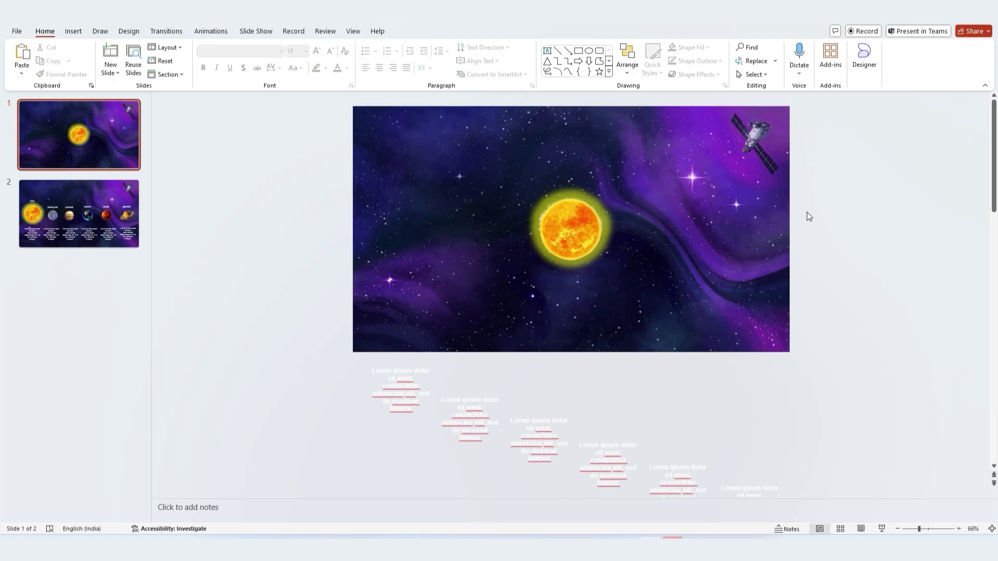
{"action": "left_click", "coordinate": [338, 312]}
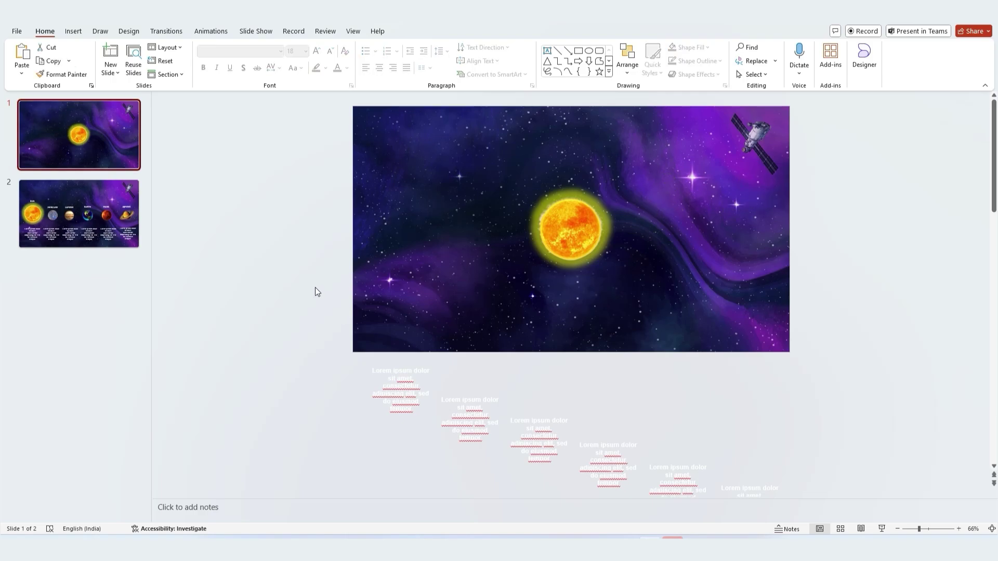
Apply the Morph transition to slide 2.
{"action": "left_click", "coordinate": [90, 218]}
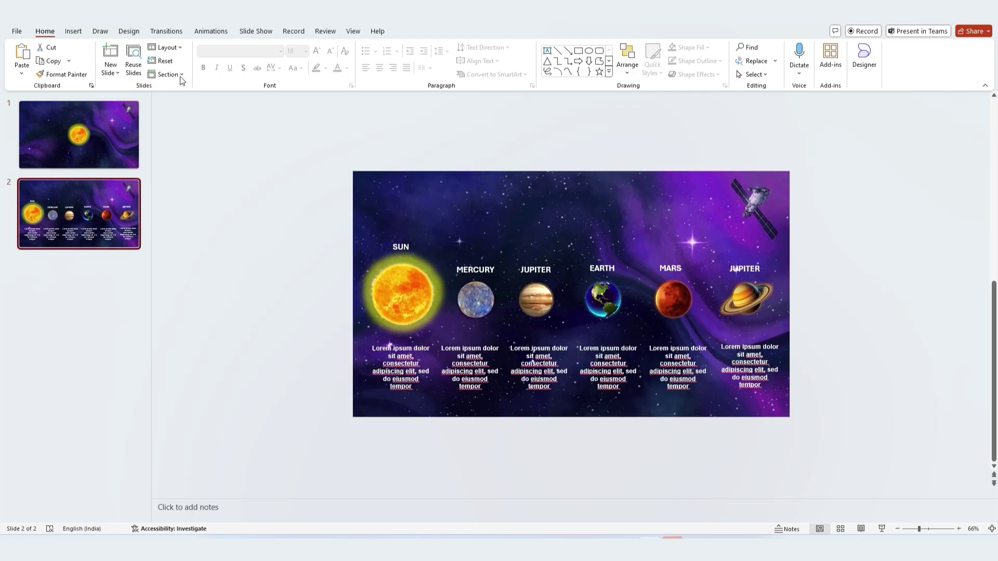
{"action": "left_click", "coordinate": [169, 32]}
{"action": "left_click", "coordinate": [108, 61]}
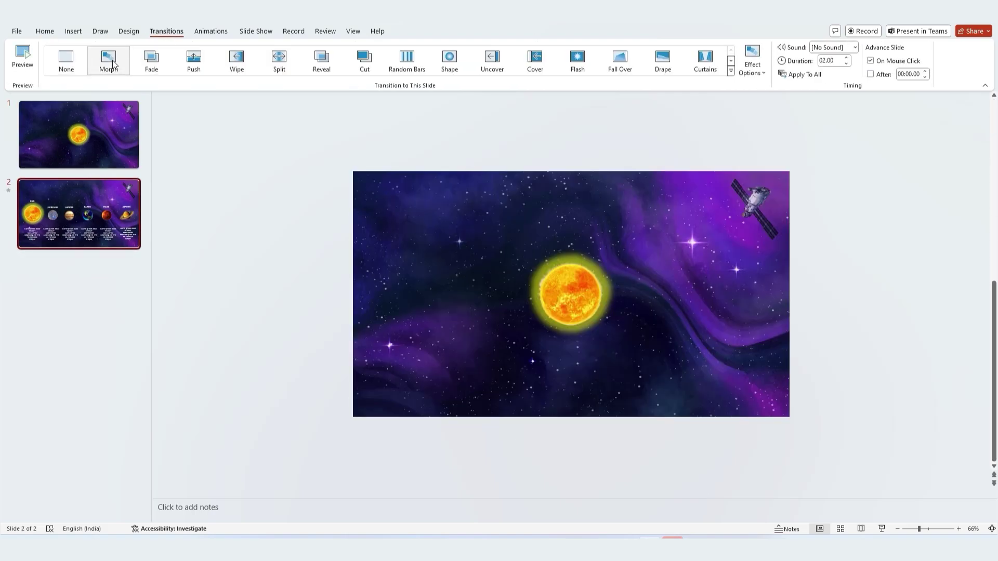